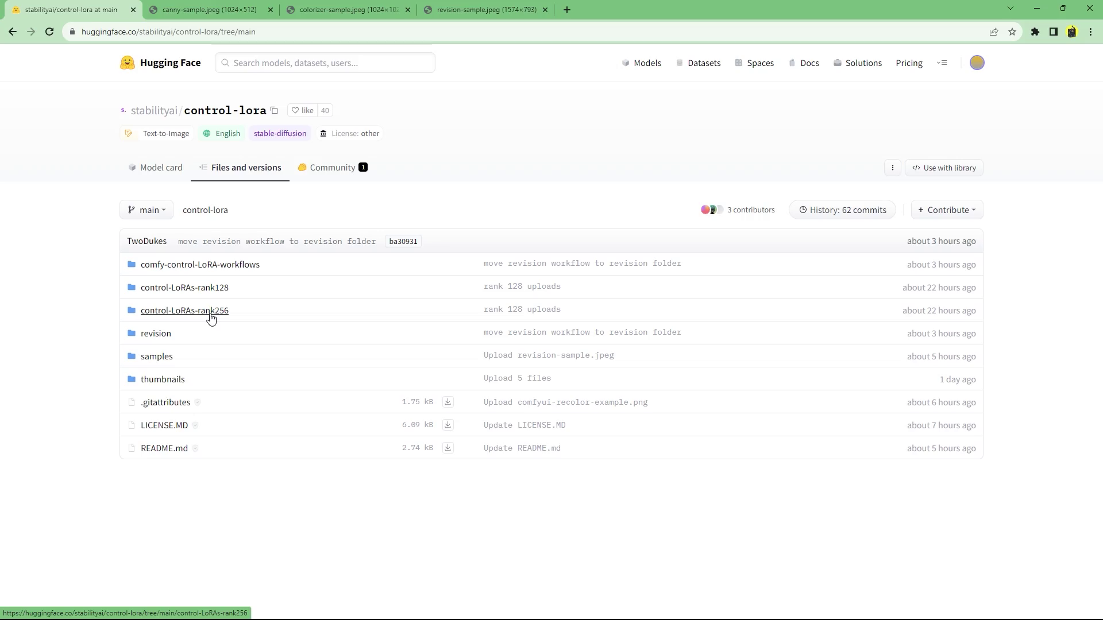
Open the control-LoRAs-rank128 folder in the stabilityai control-lora repository's files
click(201, 290)
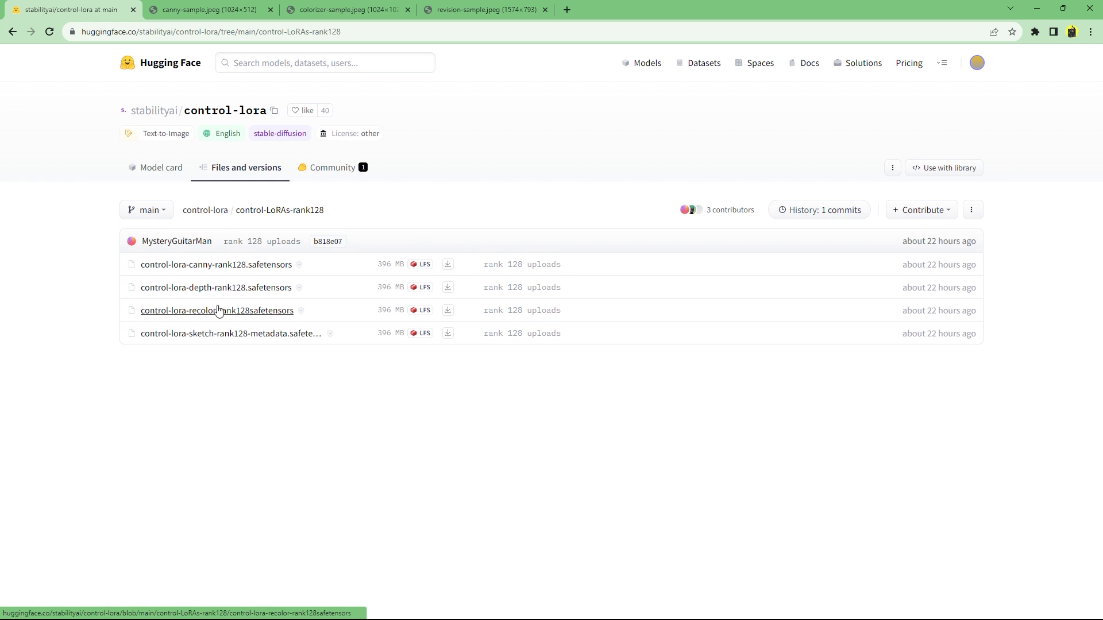
Download the canny, depth, recolor and sketch rank256 Control-LoRA model files
click(13, 31)
click(212, 311)
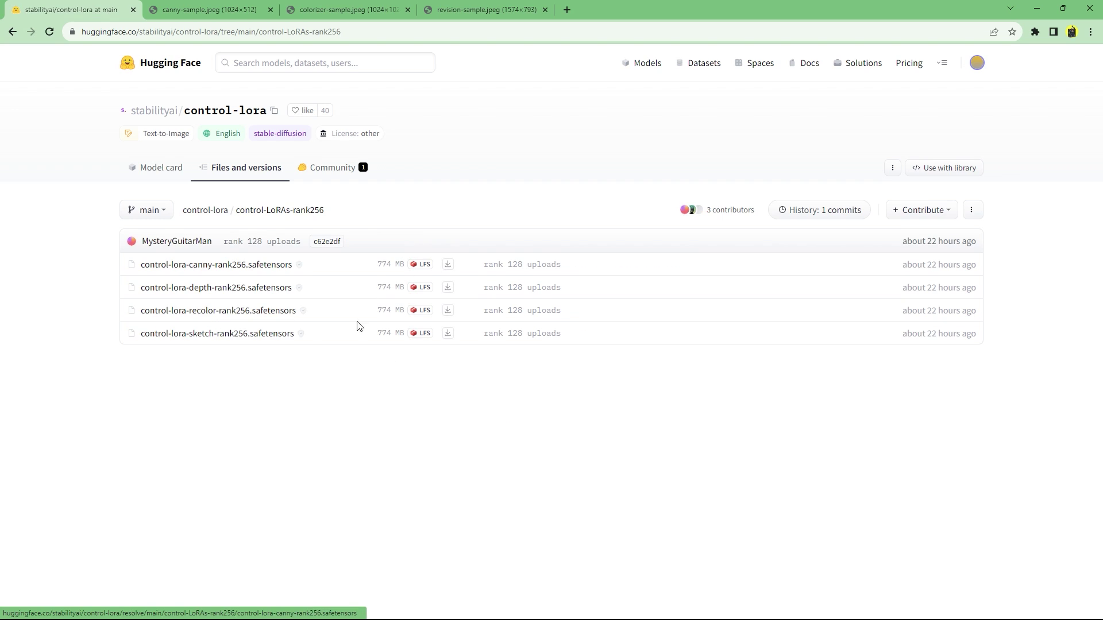
click(447, 267)
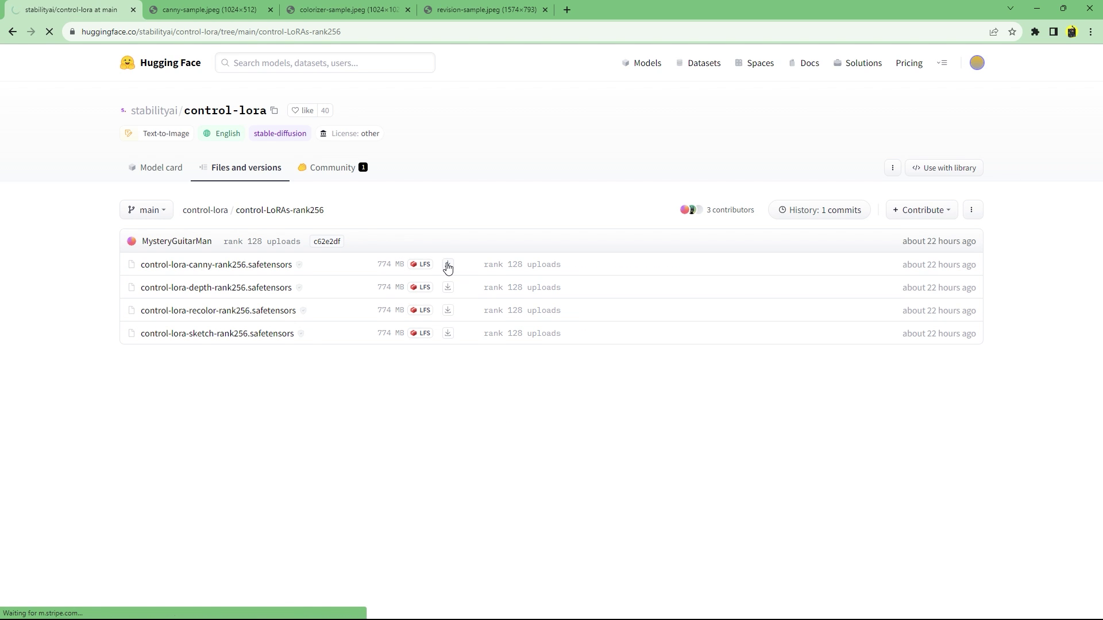
click(448, 292)
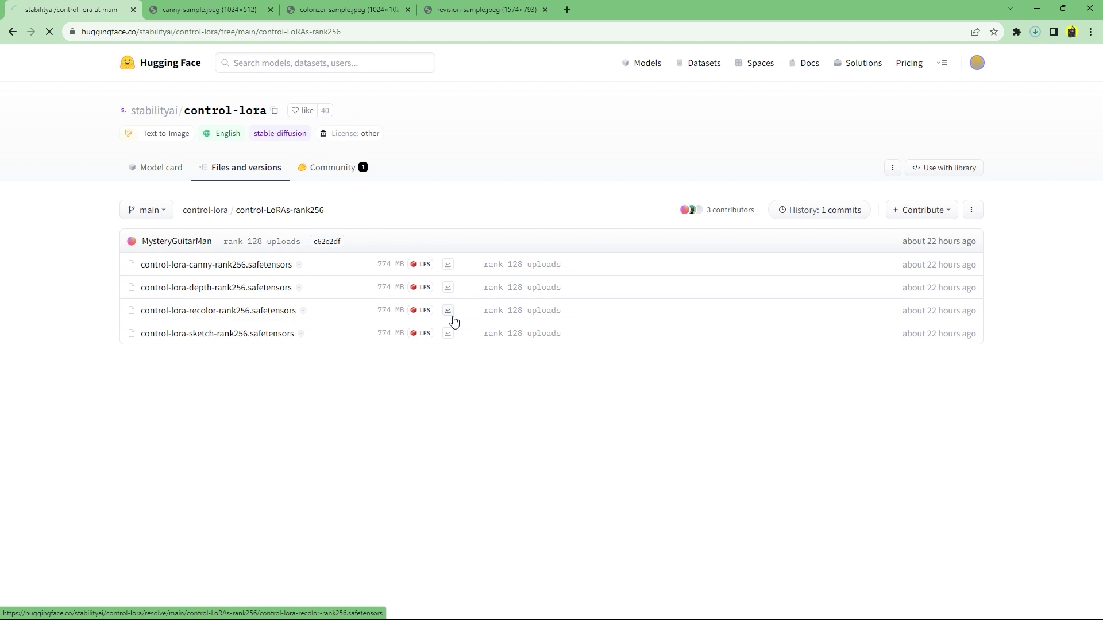
click(452, 317)
click(448, 339)
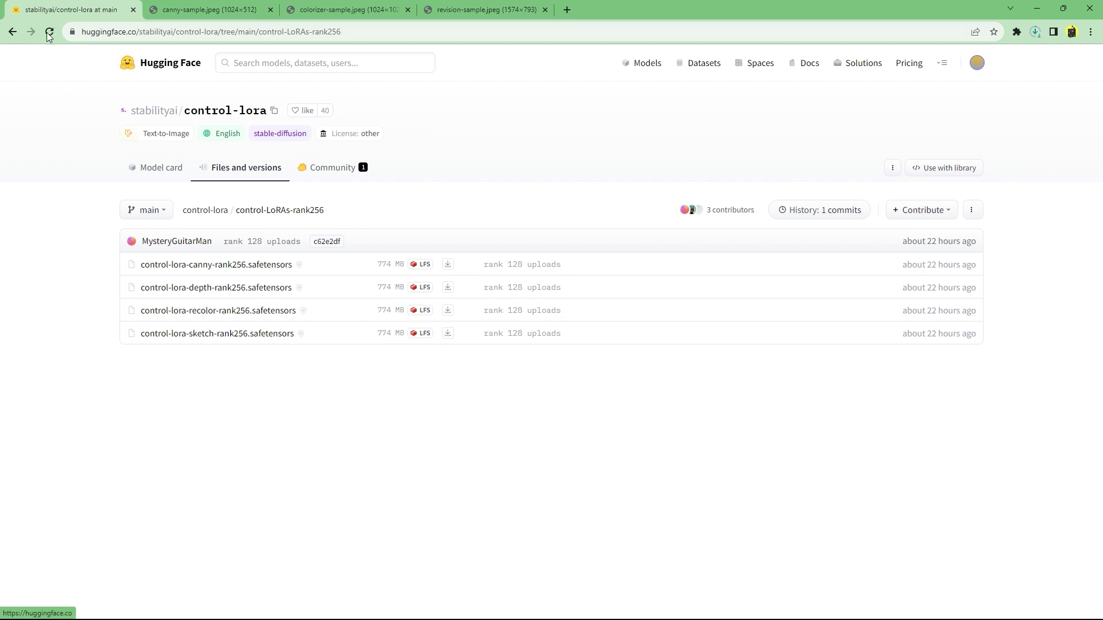
Check the revision folder, then download the canny basic example workflow from comfy-control-LoRA-workflows
click(12, 32)
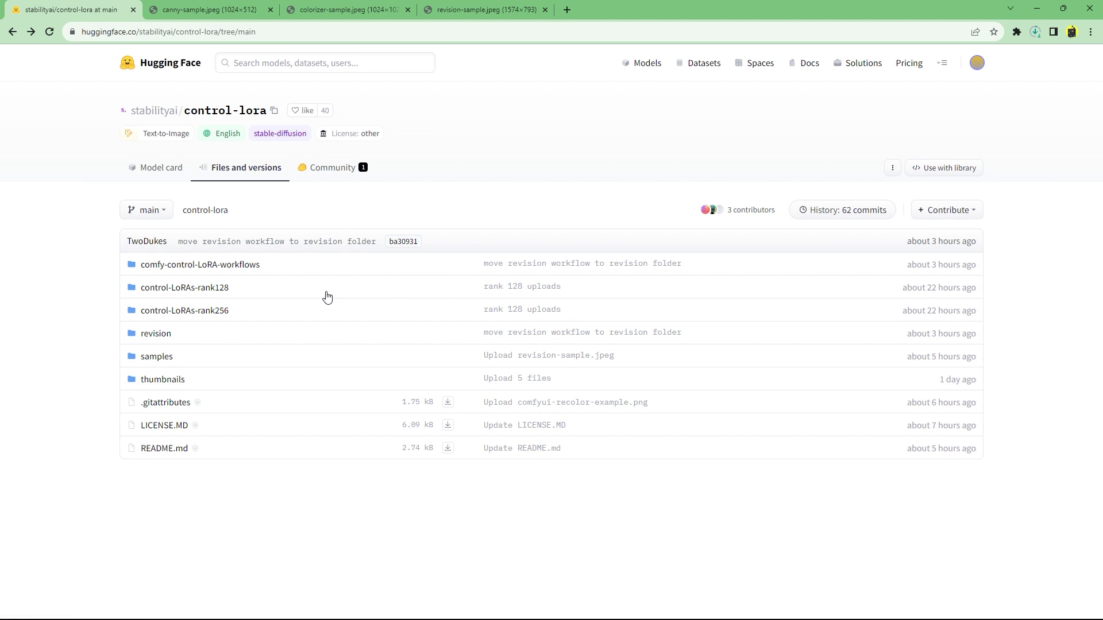
click(155, 334)
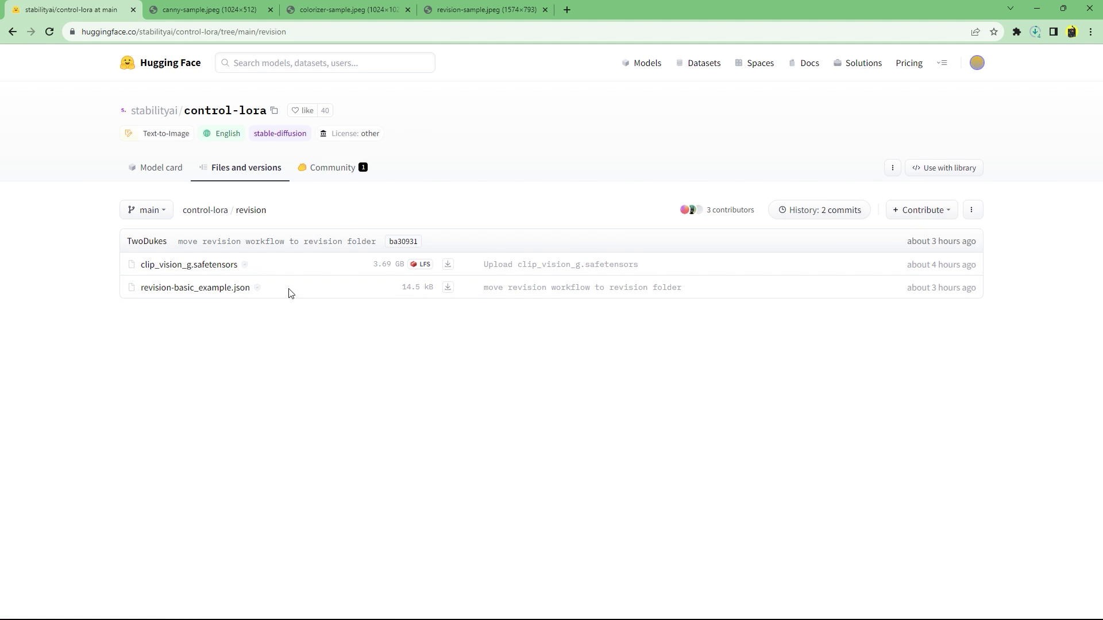
click(16, 33)
click(236, 267)
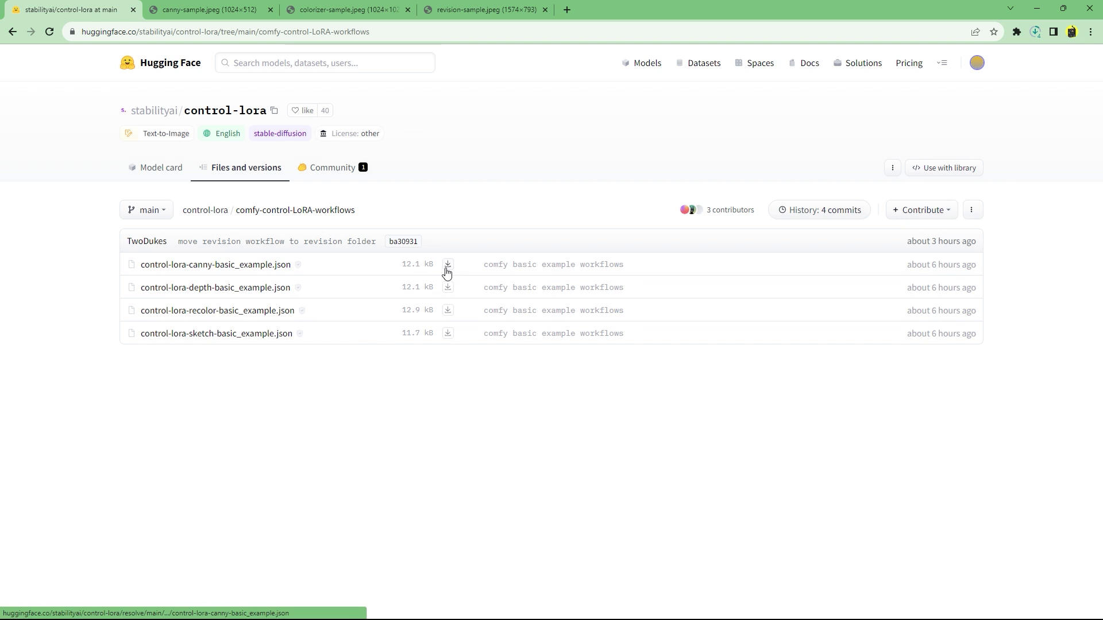
click(449, 268)
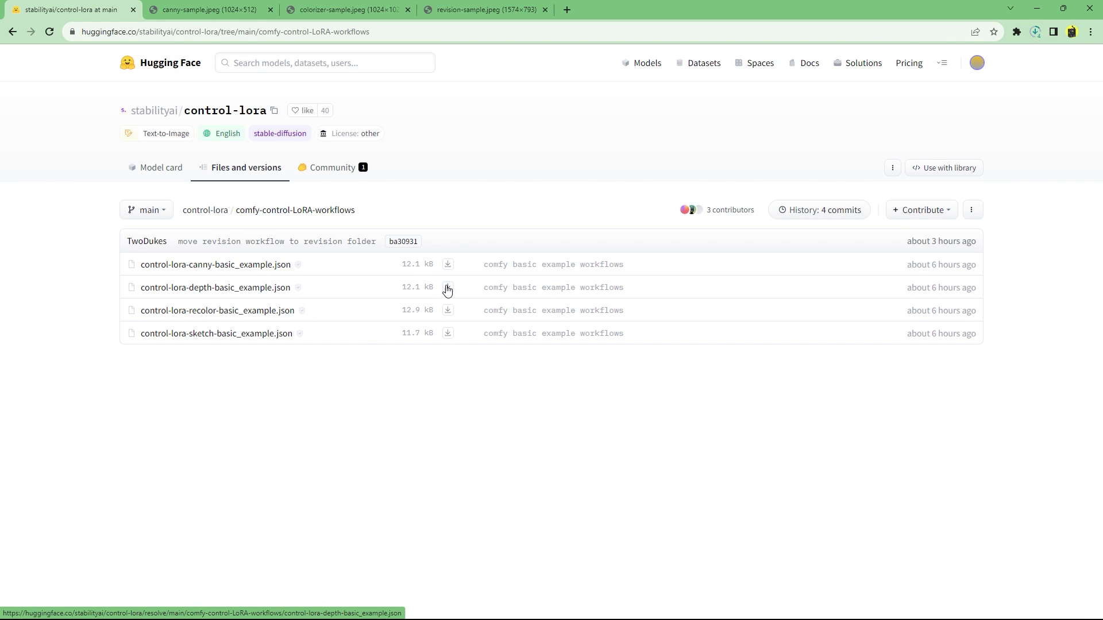
key(alt+Tab)
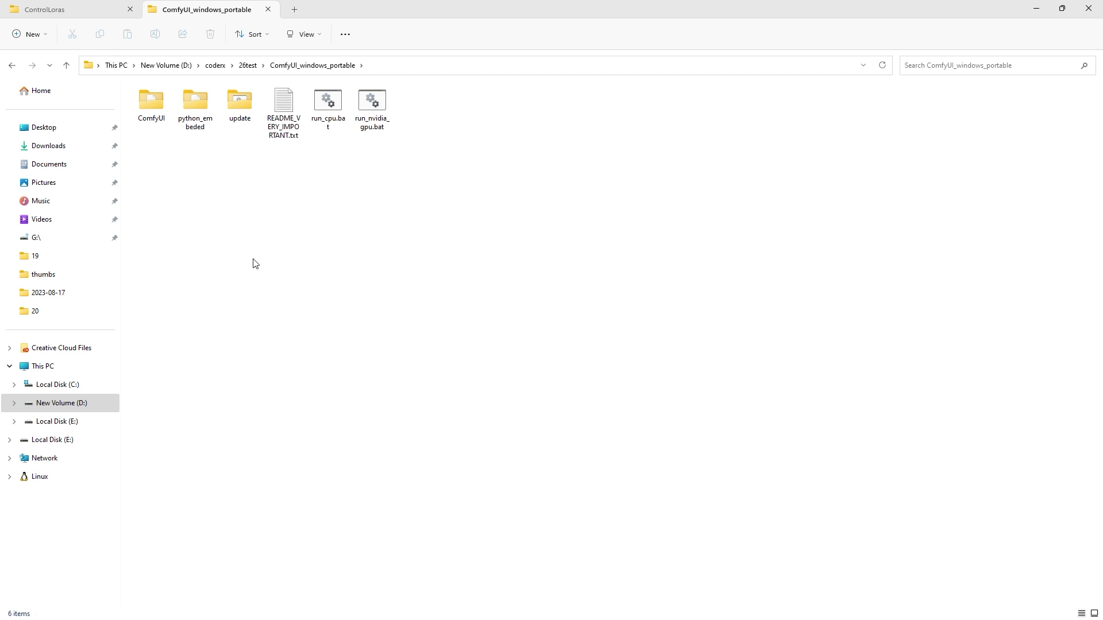
Update ComfyUI by running update\update_comfyui.bat
double_click(237, 107)
click(164, 133)
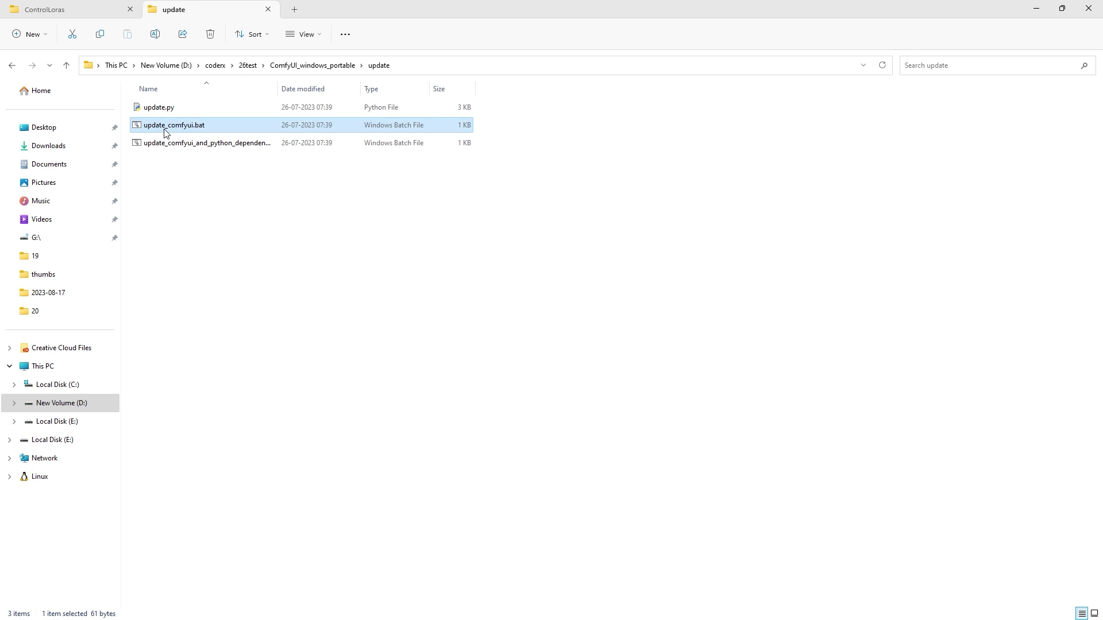
double_click(165, 131)
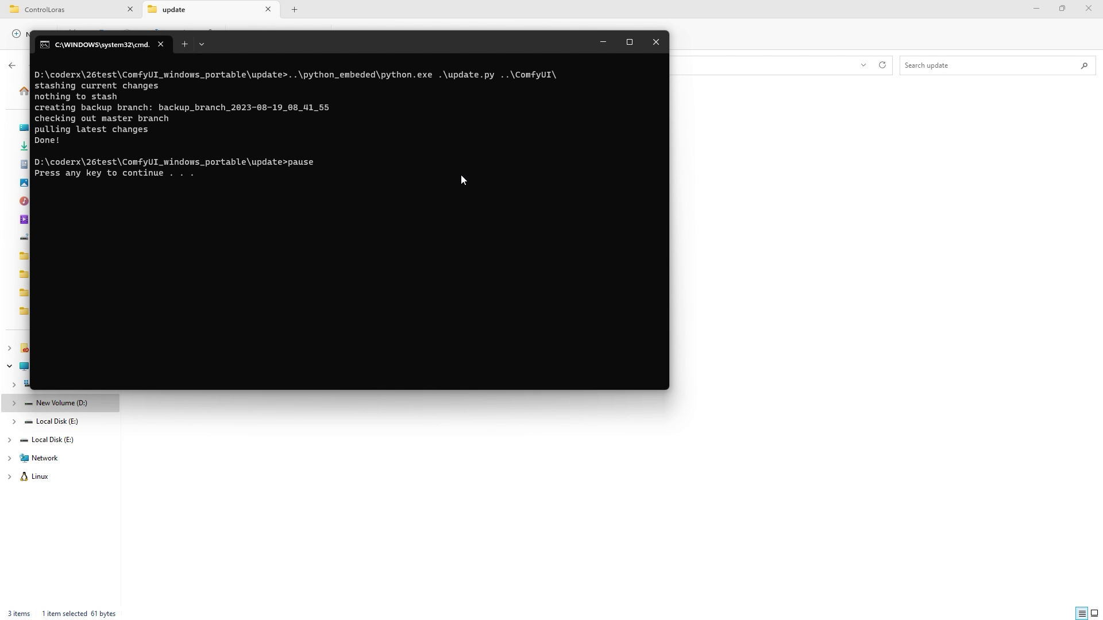
key(Return)
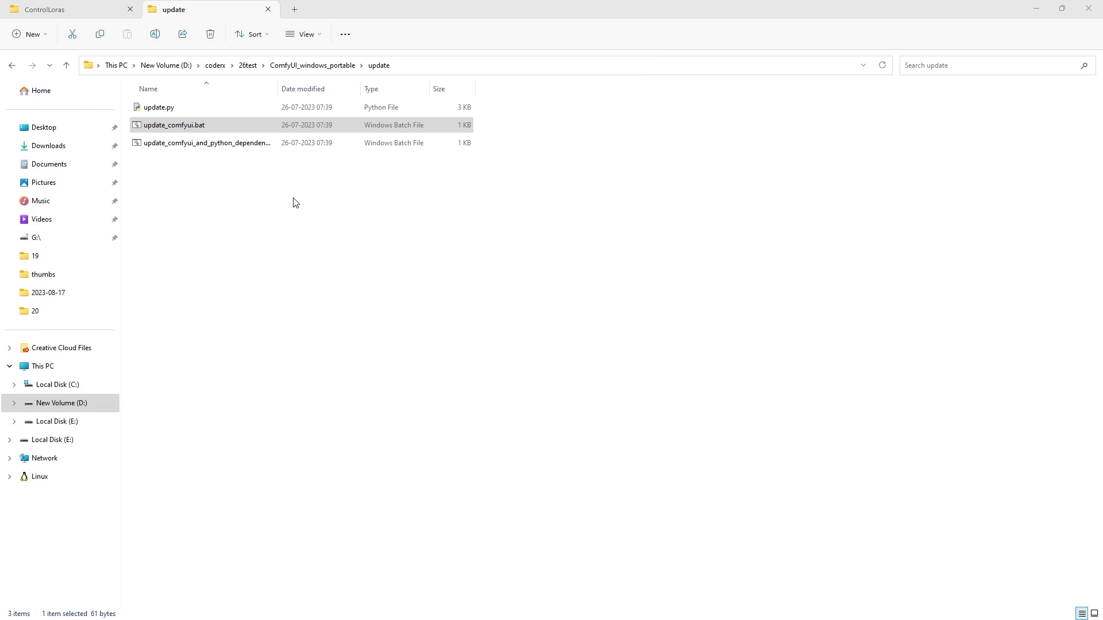
click(294, 66)
click(417, 230)
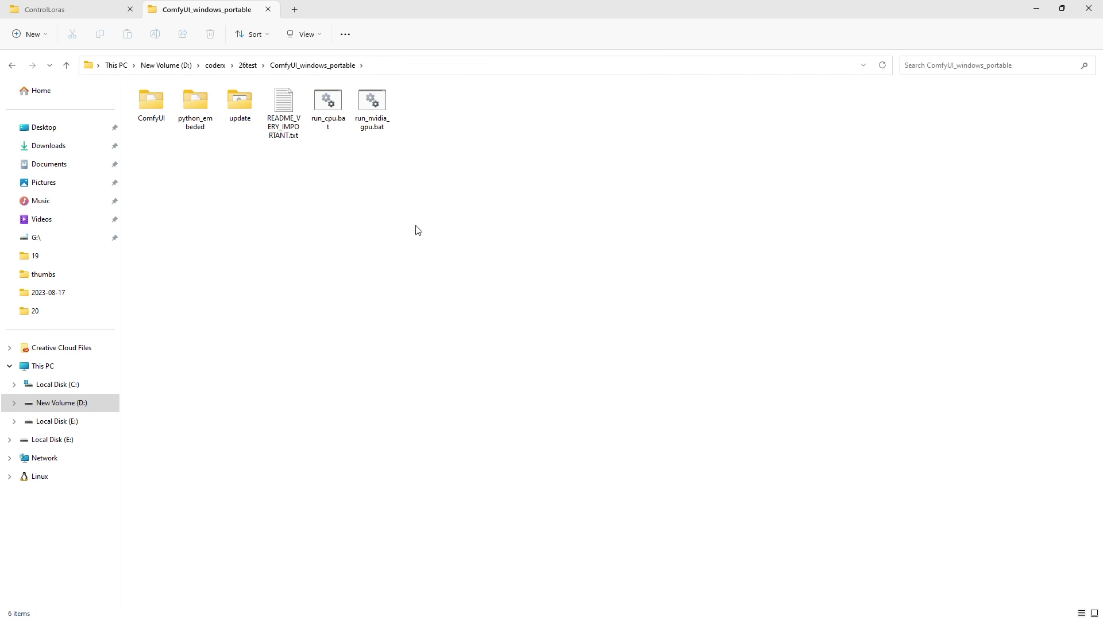
Copy the five safetensors files from ControlLoras into ComfyUI\models\controlnet
click(60, 12)
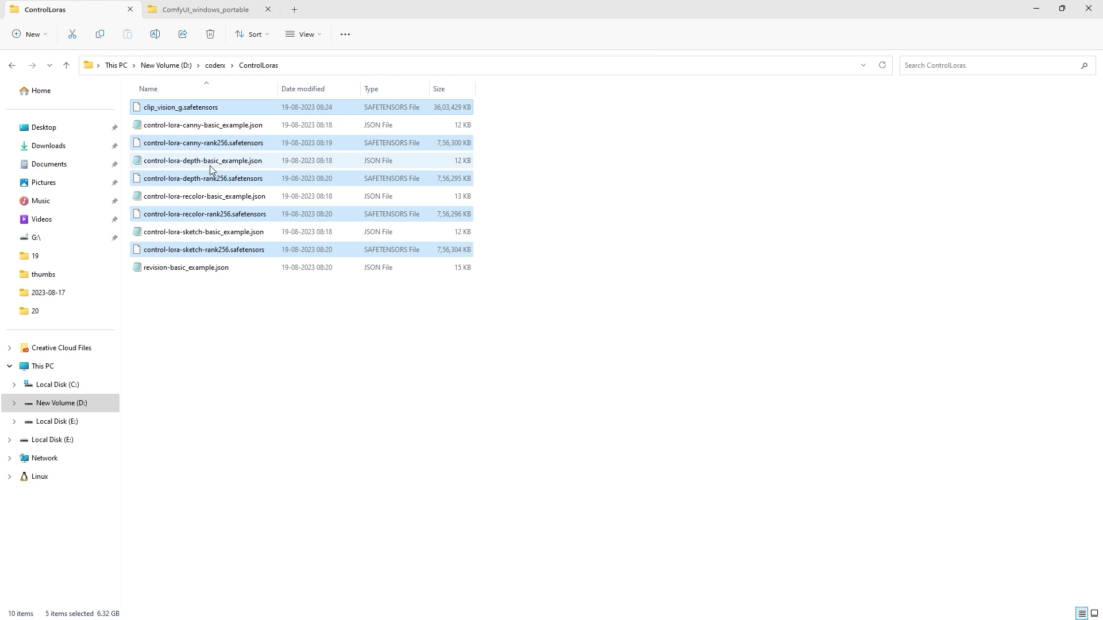
key(ctrl+c)
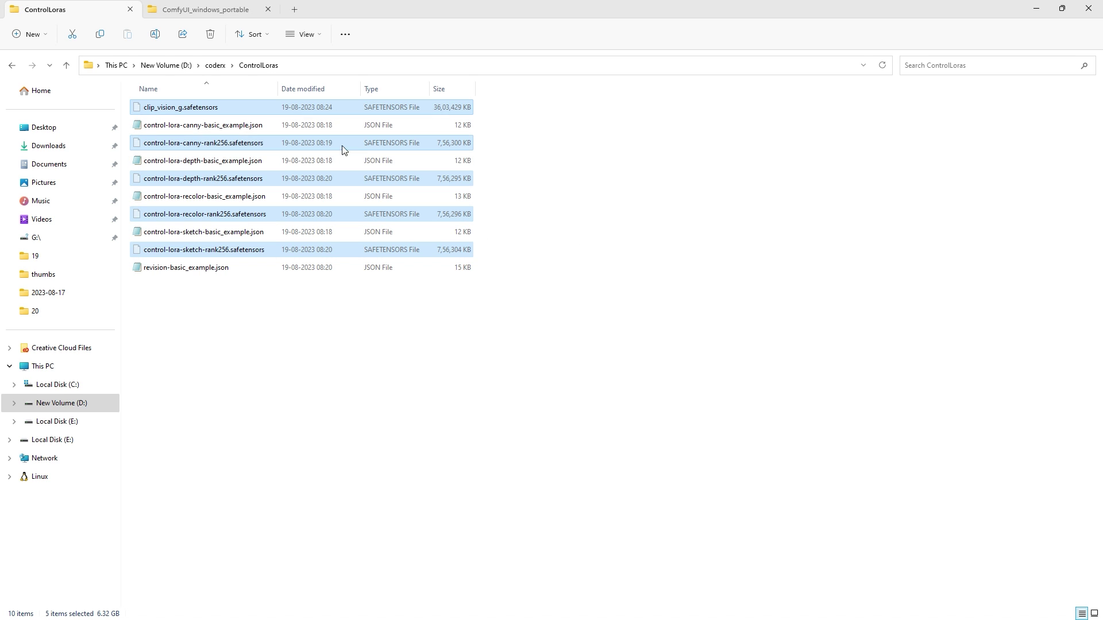
click(213, 11)
double_click(163, 103)
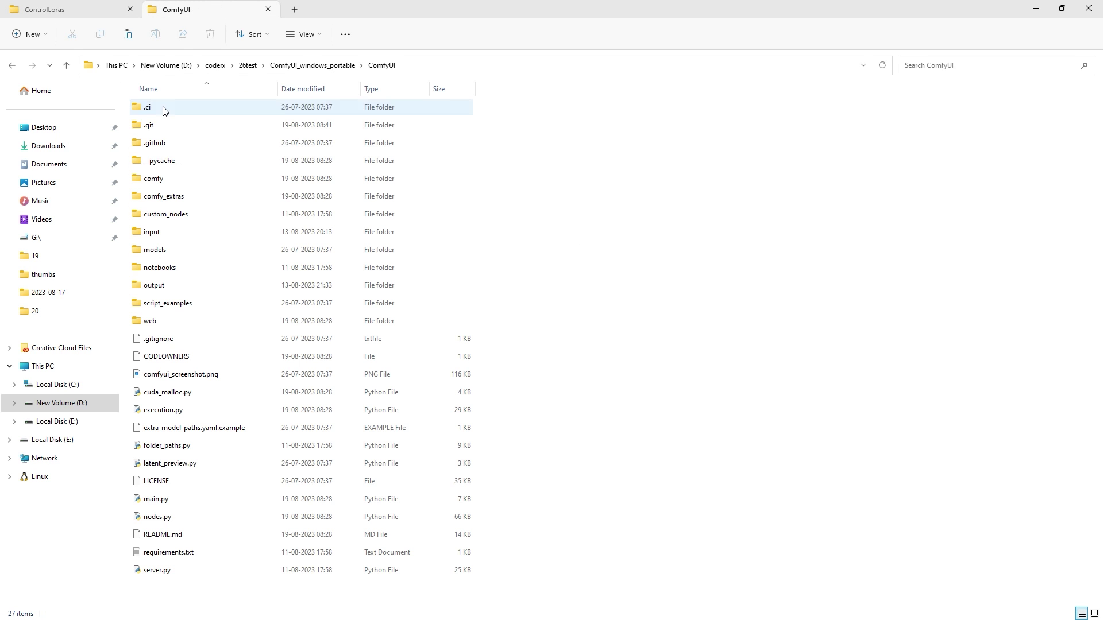
click(220, 253)
double_click(222, 256)
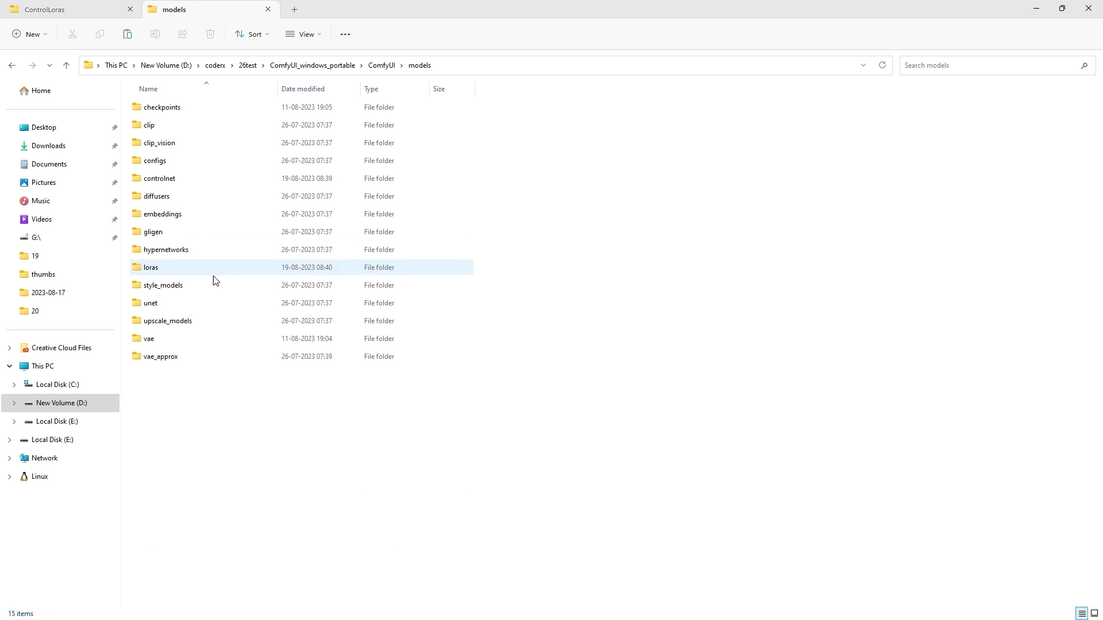
double_click(180, 179)
key(ctrl+v)
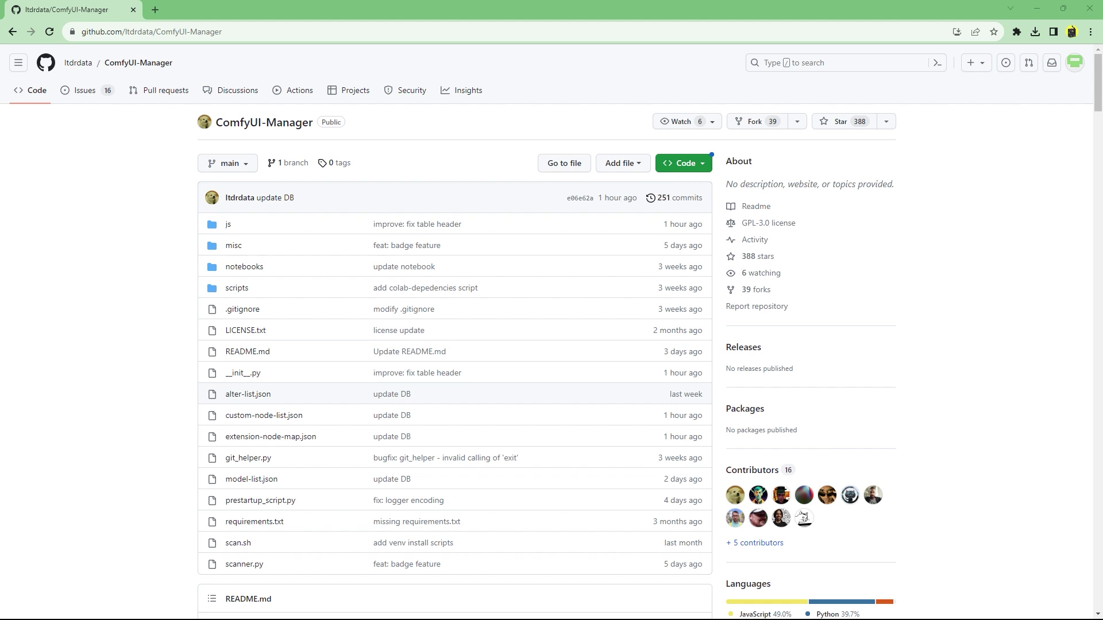
Copy the ComfyUI-Manager.git link address from the README's Installation section
scroll(368, 396, down, 7)
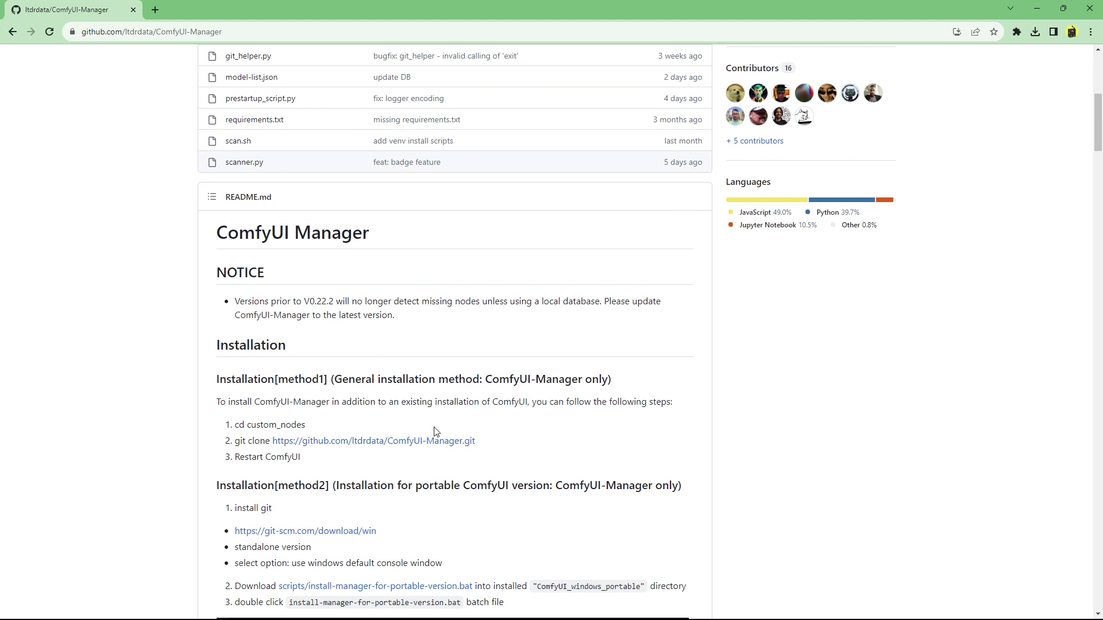
right_click(397, 443)
click(451, 528)
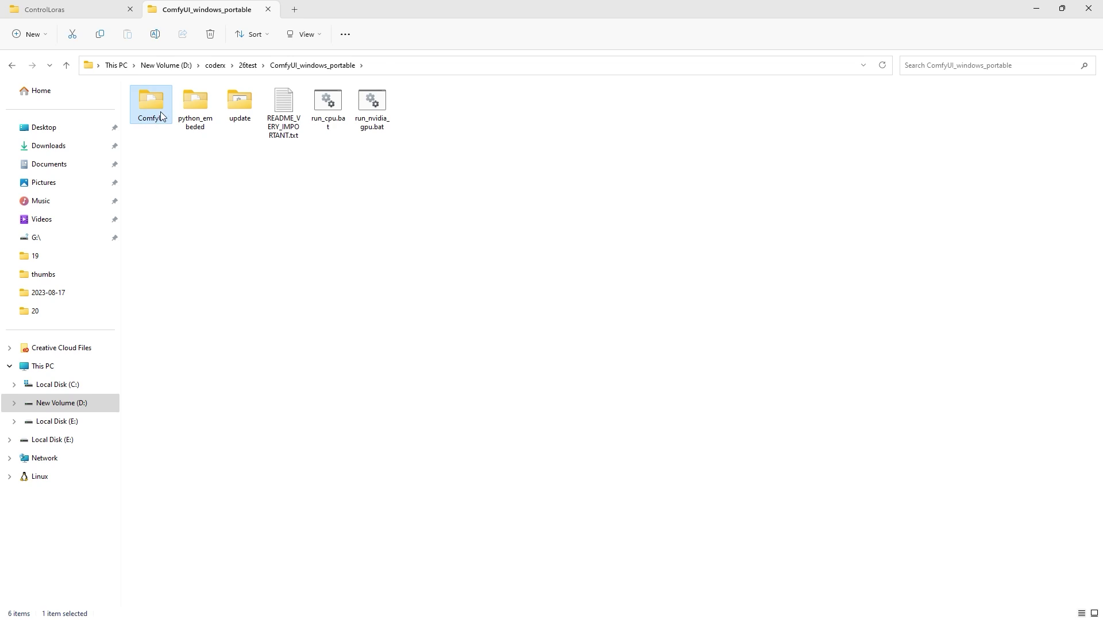
Run 'git clone' with the ComfyUI-Manager URL in a terminal opened in custom_nodes
double_click(161, 112)
double_click(185, 215)
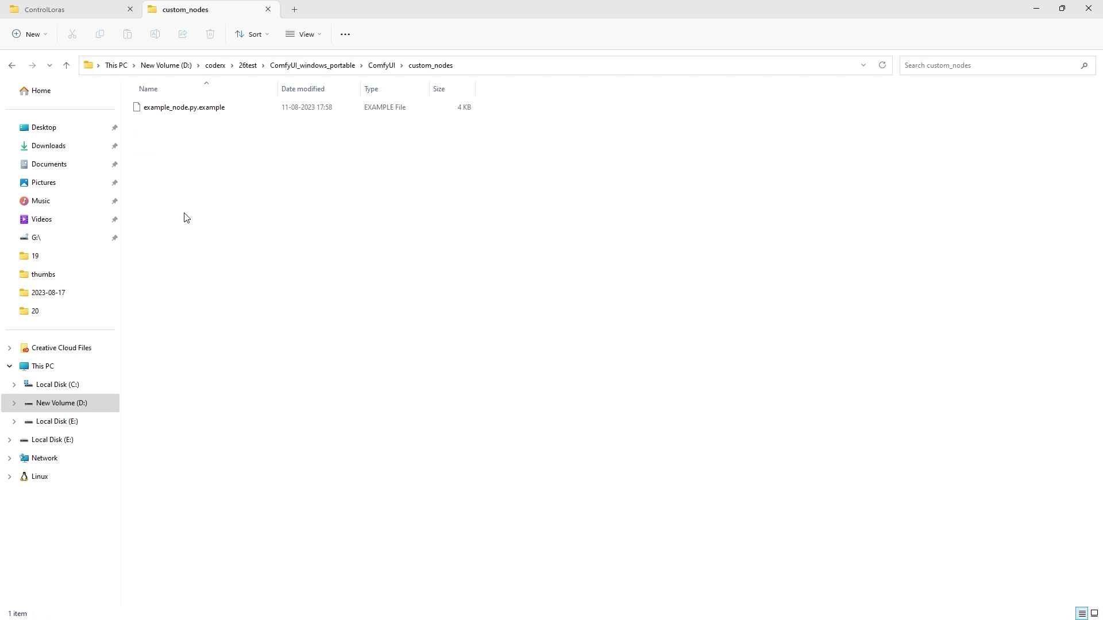
right_click(234, 194)
click(288, 298)
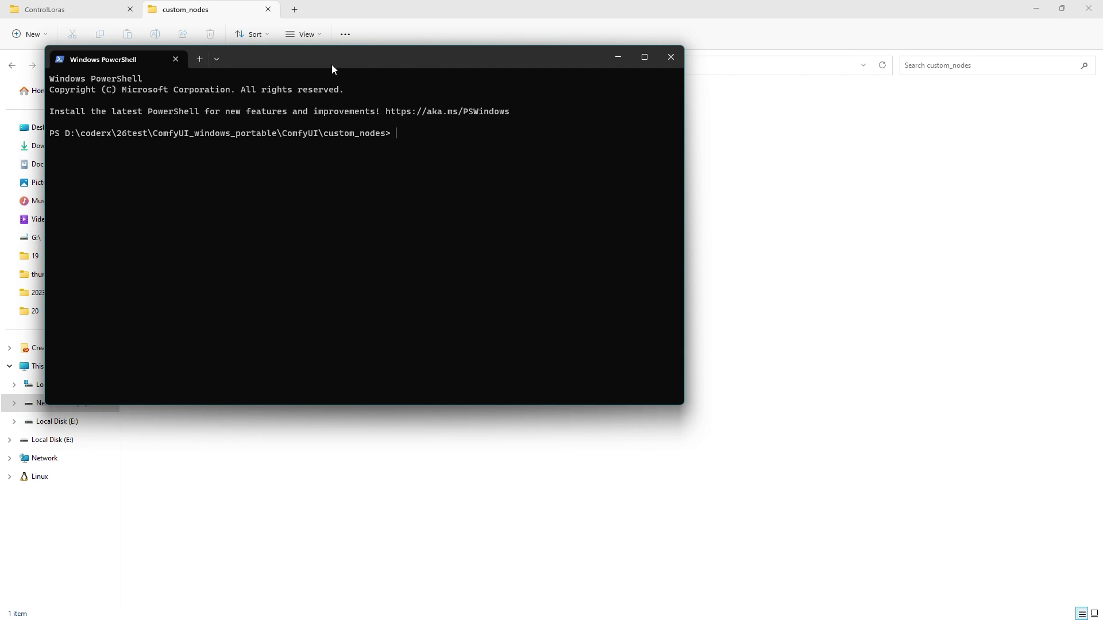
drag(333, 64, 684, 186)
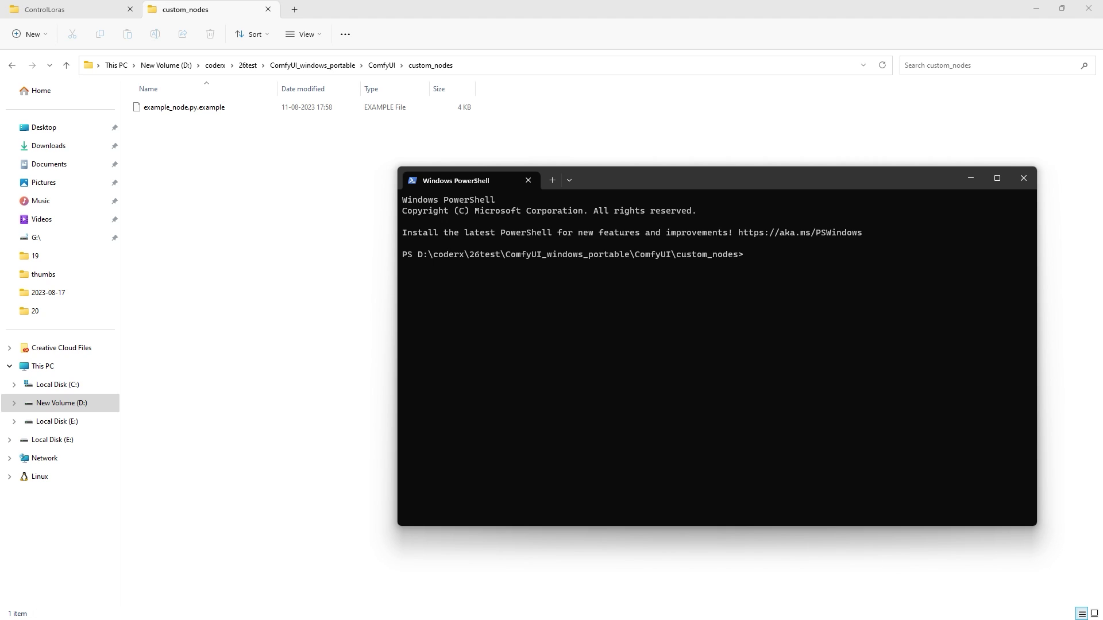
text(git cl)
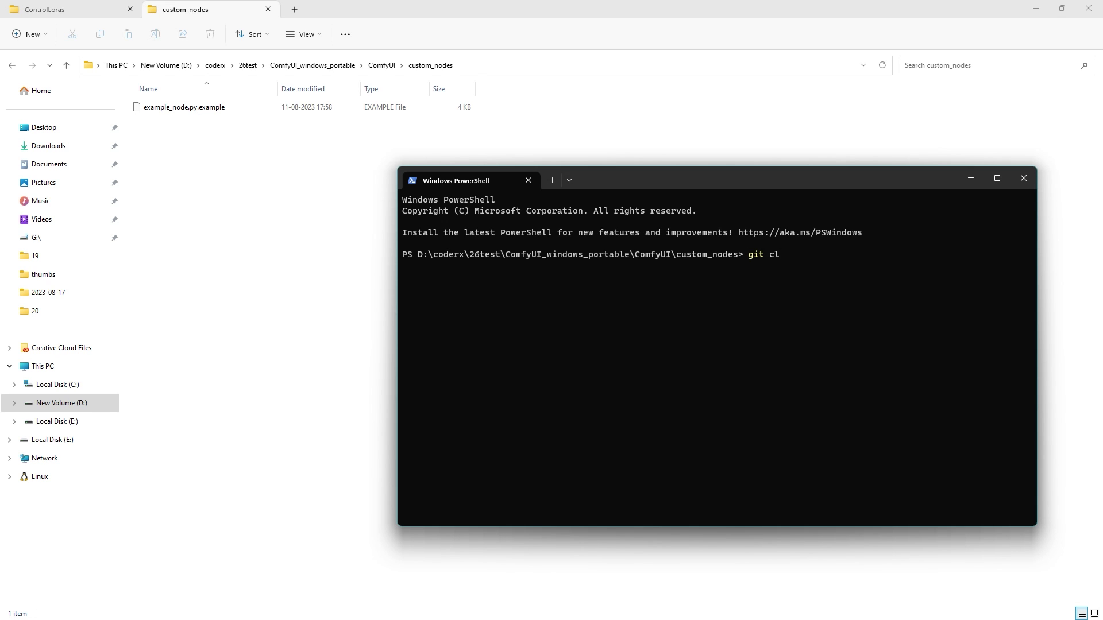
text(one)
key(ctrl+v)
key(Return)
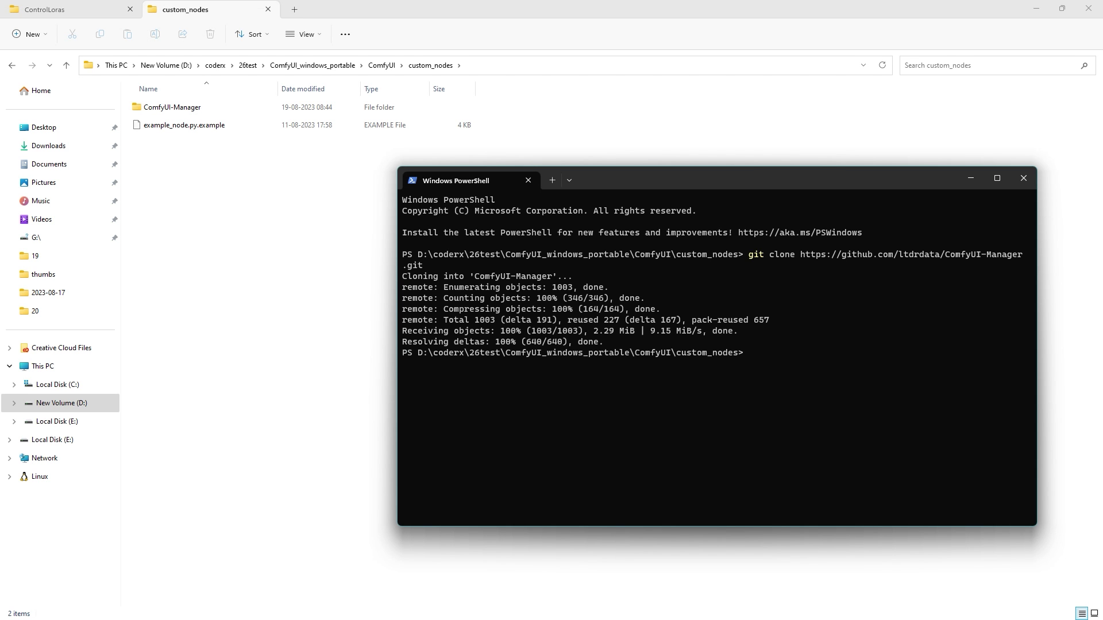
click(1023, 178)
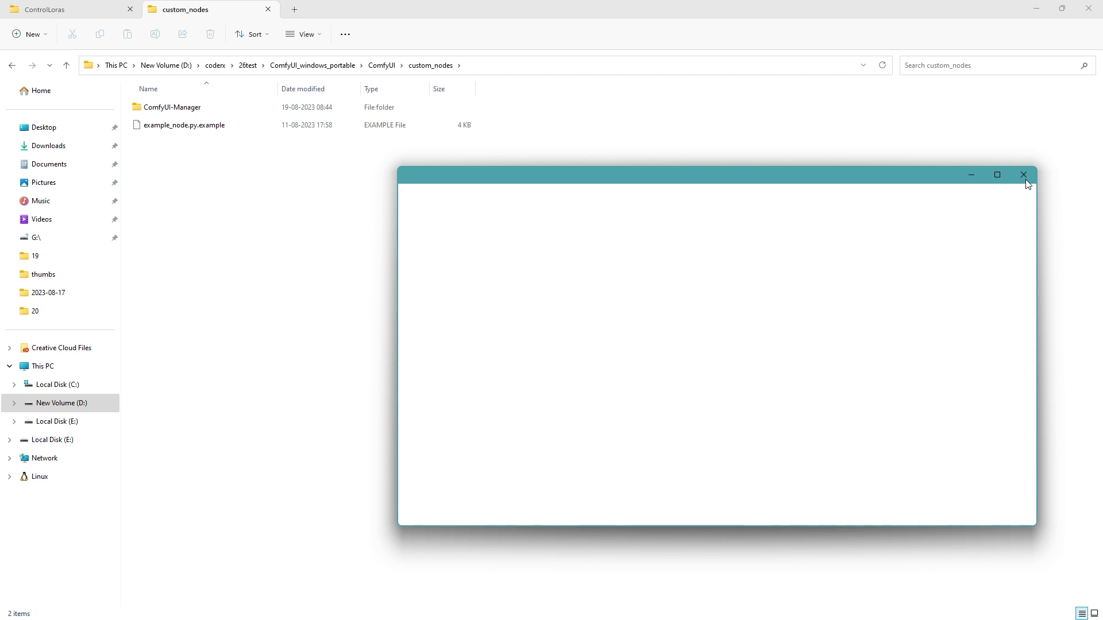
Launch ComfyUI with run_nvidia_gpu.bat and maximize the browser window
click(382, 64)
click(312, 65)
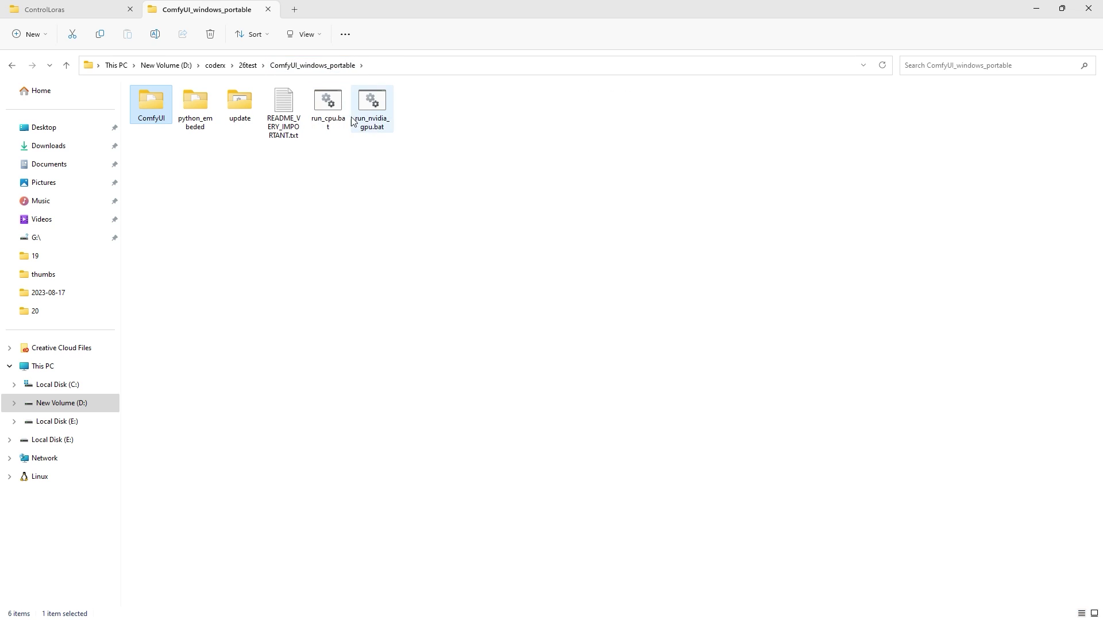
click(425, 109)
double_click(428, 109)
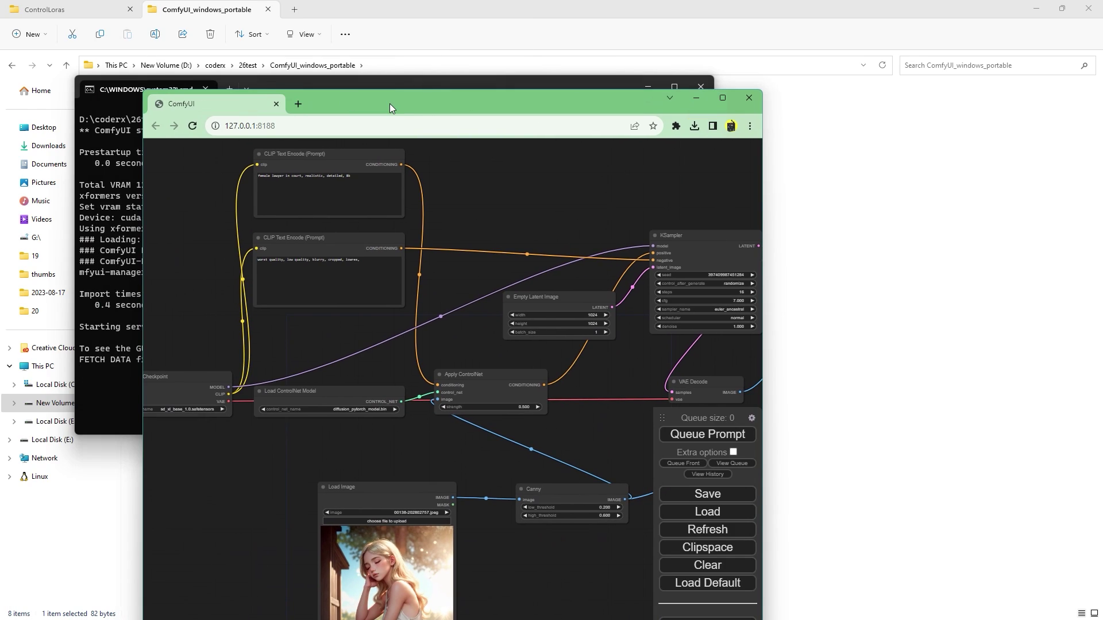
double_click(390, 103)
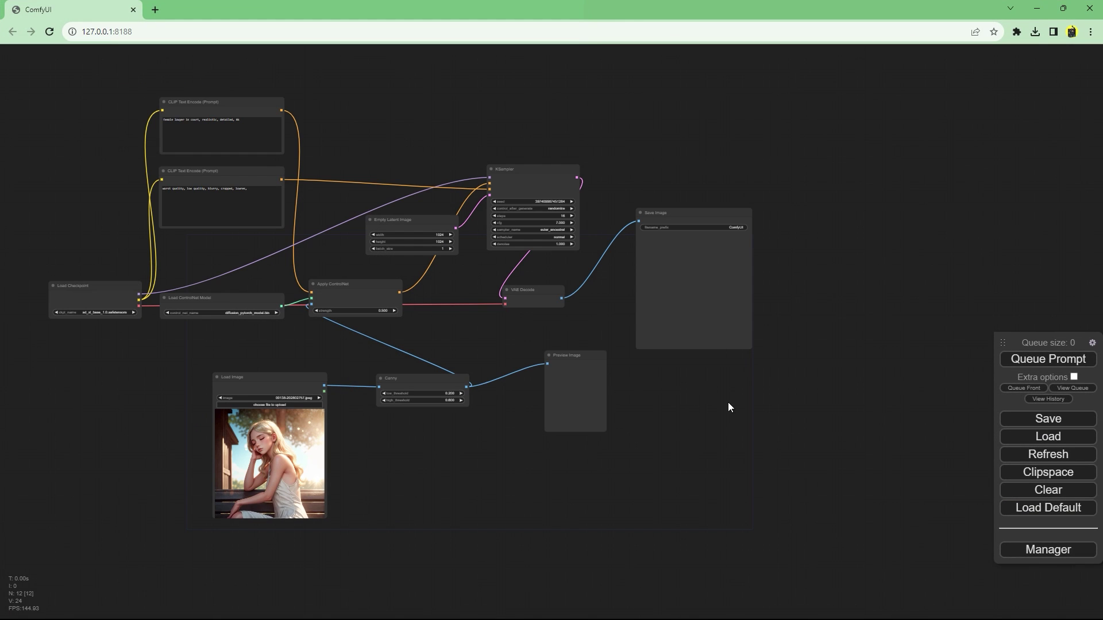
Scroll through Manager's Install Custom Nodes list, close it, and clear the canvas
click(1040, 547)
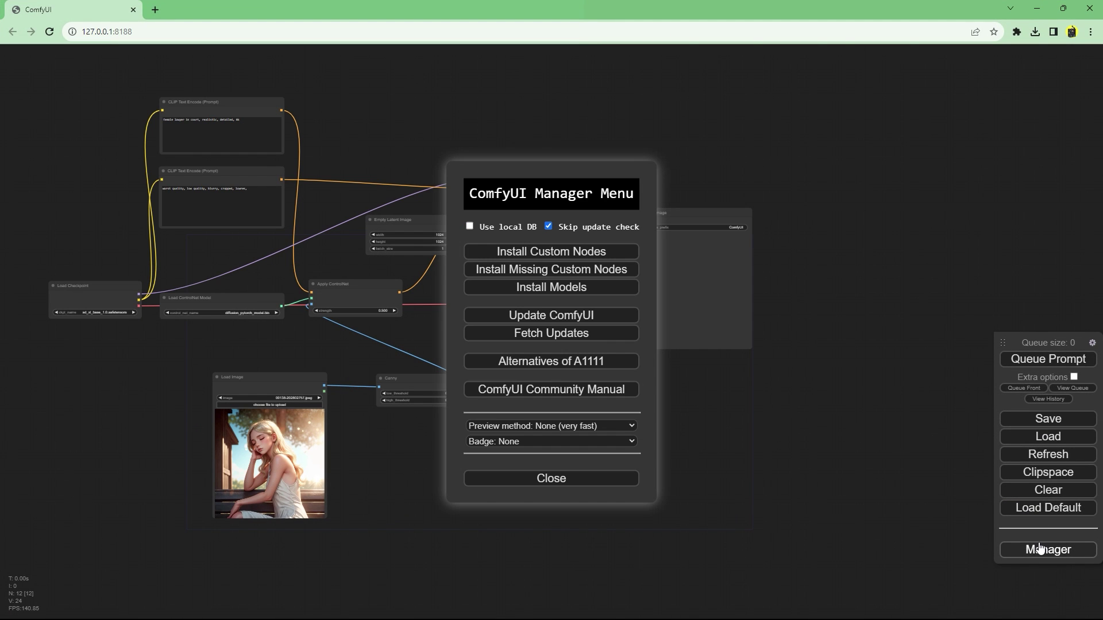
click(578, 259)
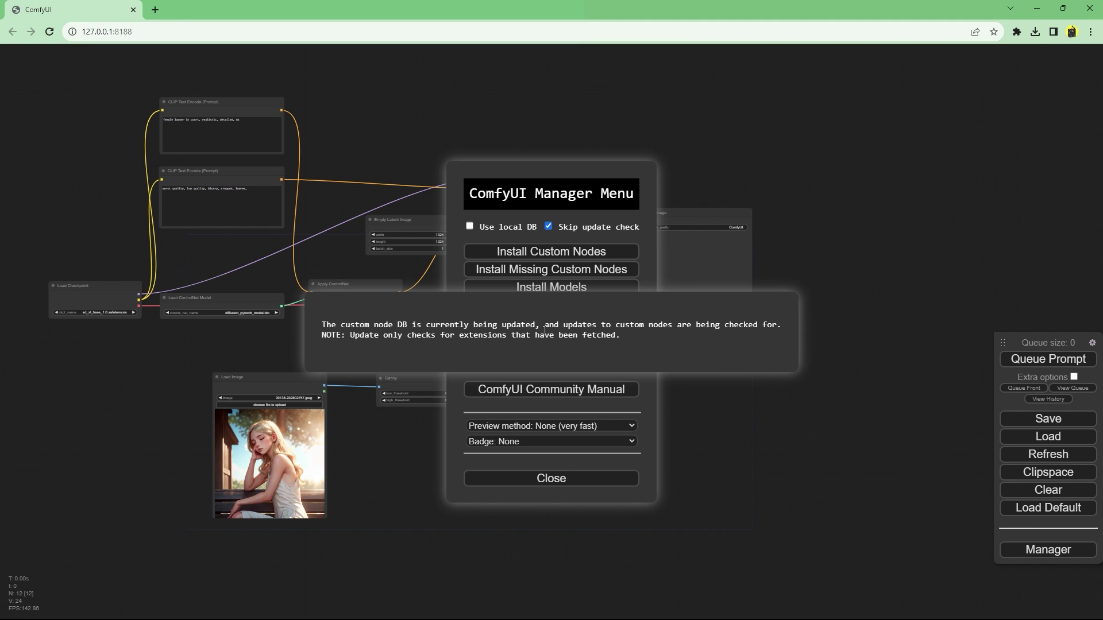
scroll(457, 334, down, 5)
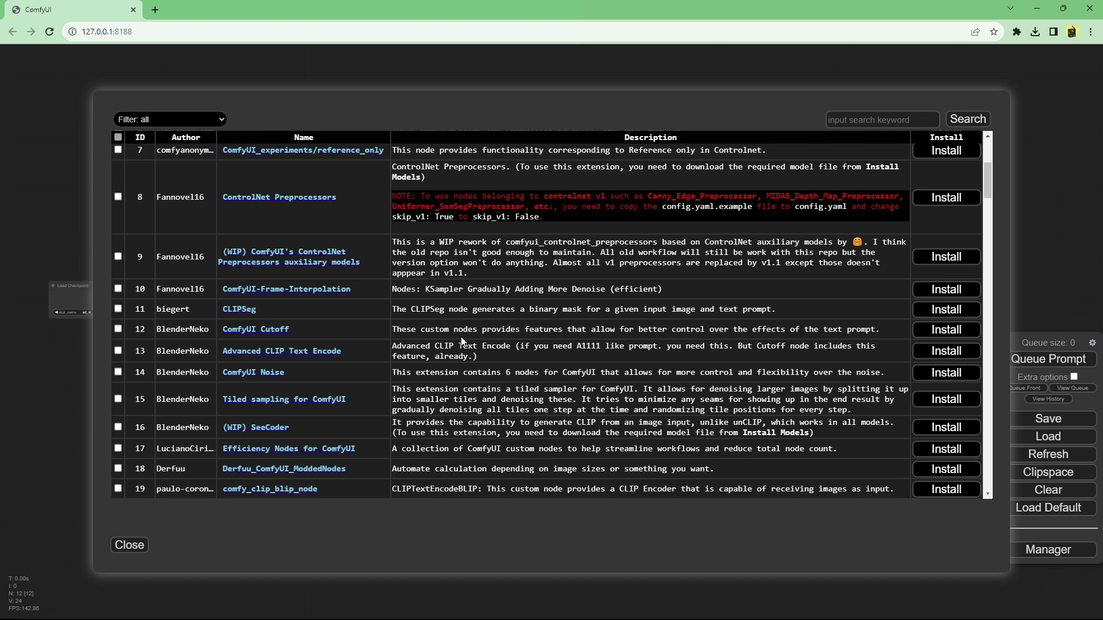
scroll(459, 335, up, 5)
scroll(465, 336, down, 5)
scroll(468, 337, down, 3)
scroll(517, 327, up, 8)
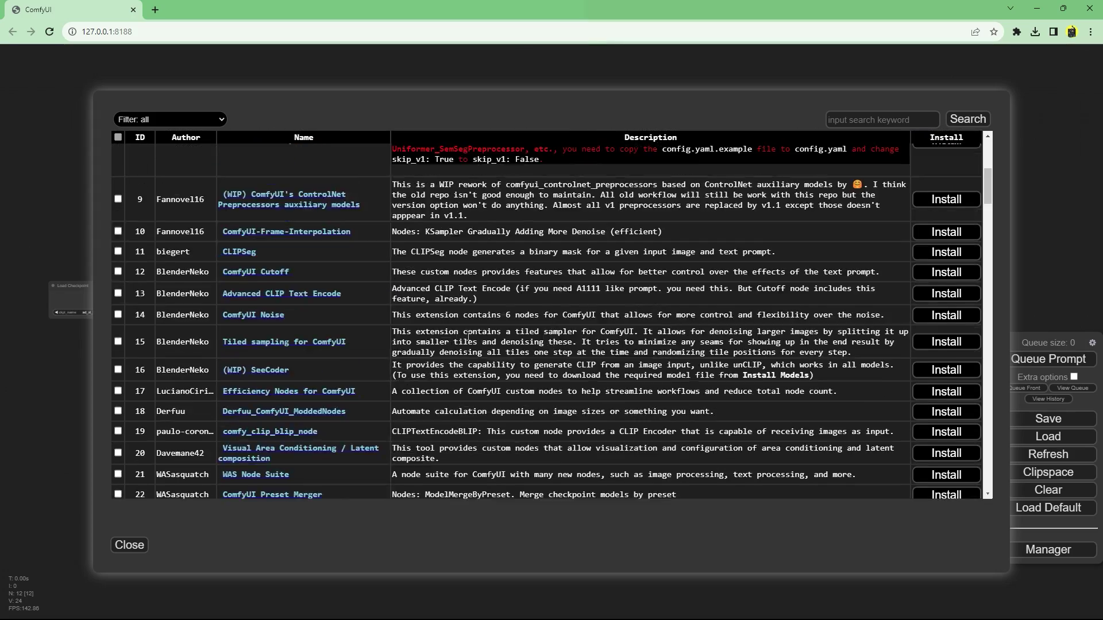
click(118, 546)
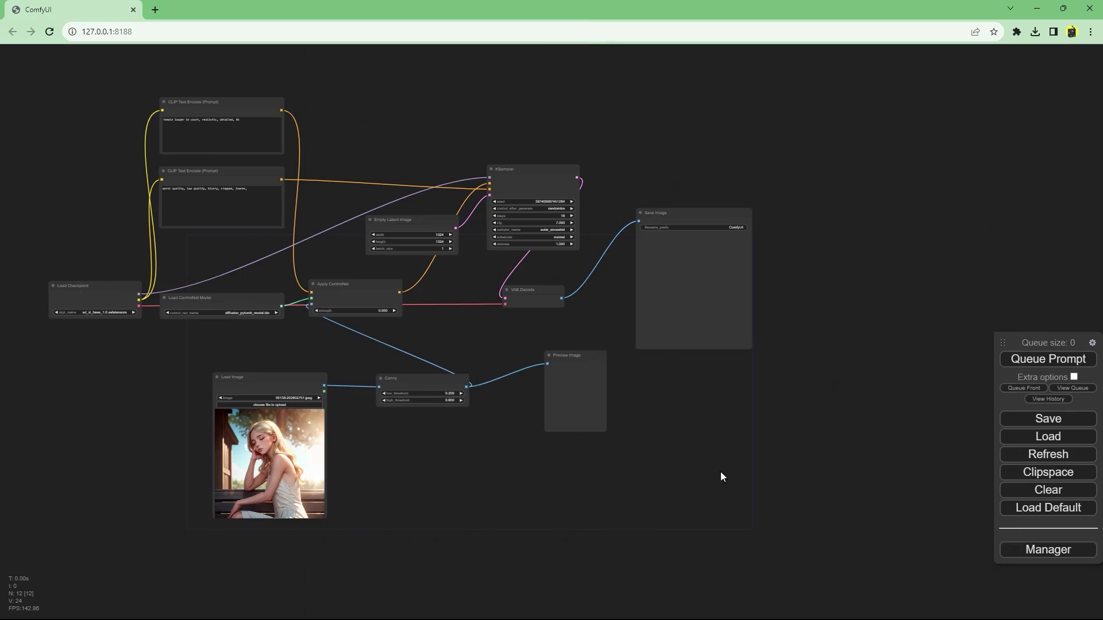
click(1049, 490)
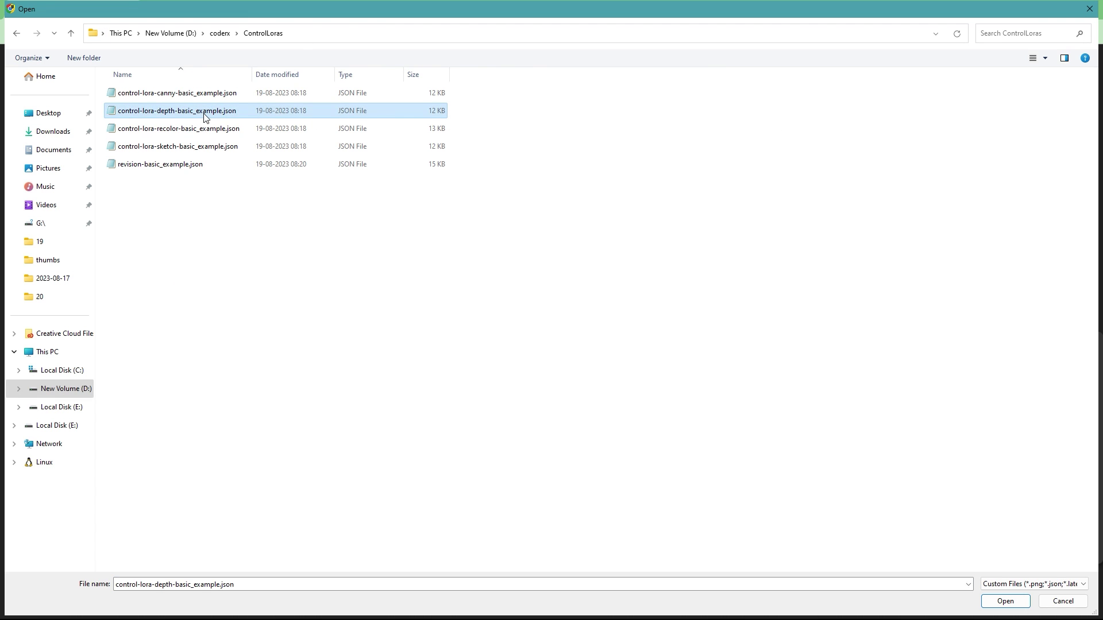
Load control-lora-depth-basic_example.json and dismiss the missing node types warning
double_click(205, 114)
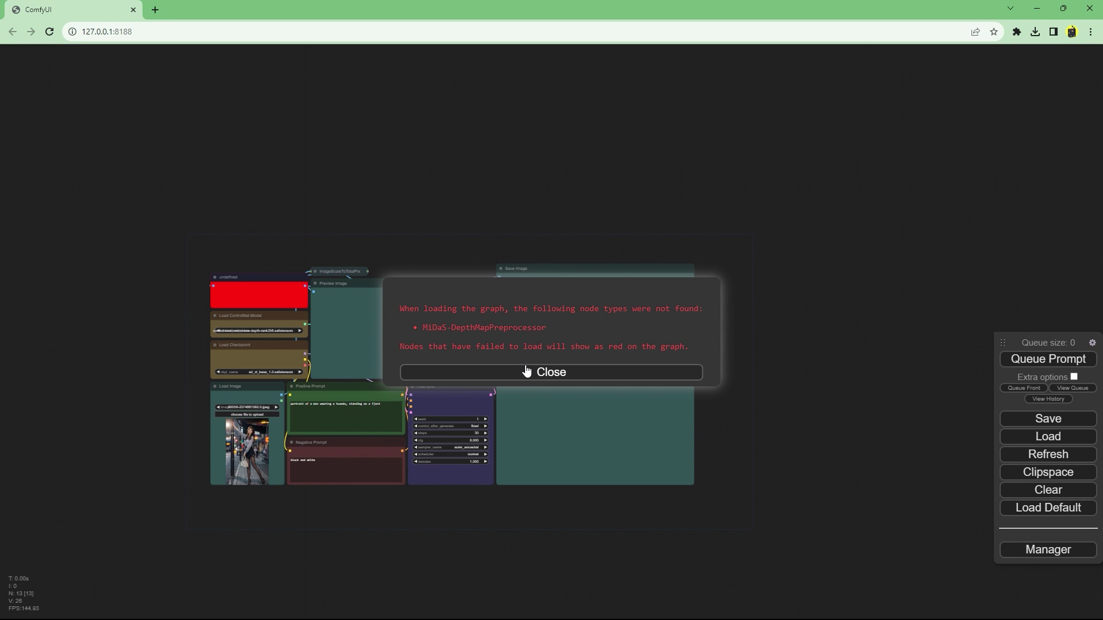
click(505, 370)
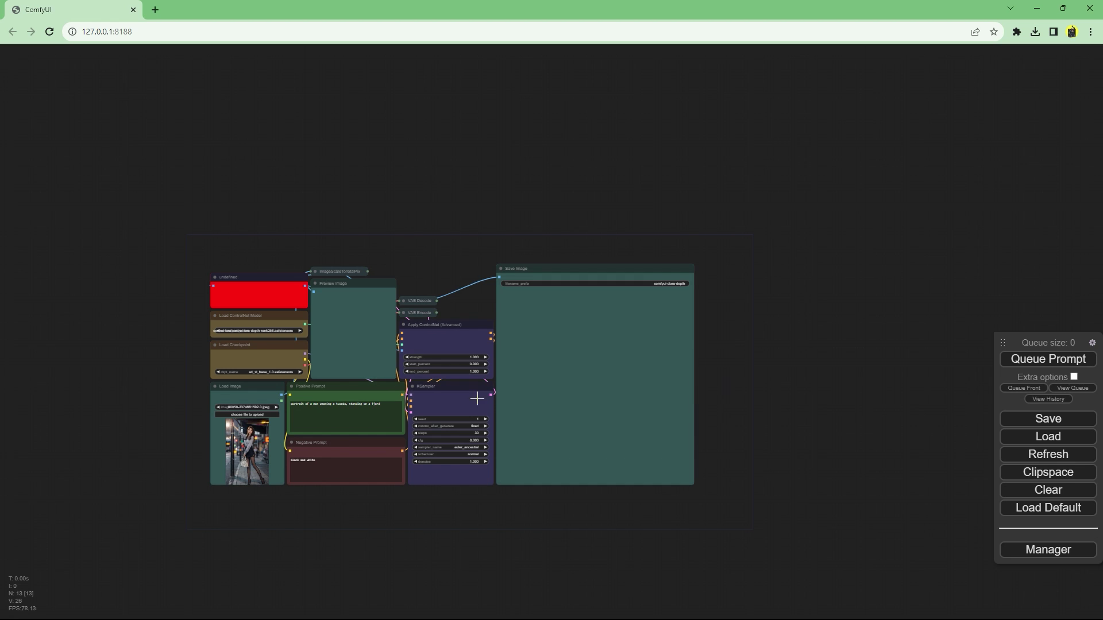
scroll(545, 538, up, 2)
Install the missing ControlNet Preprocessors auxiliary models pack through Install Missing Custom Nodes
click(1044, 551)
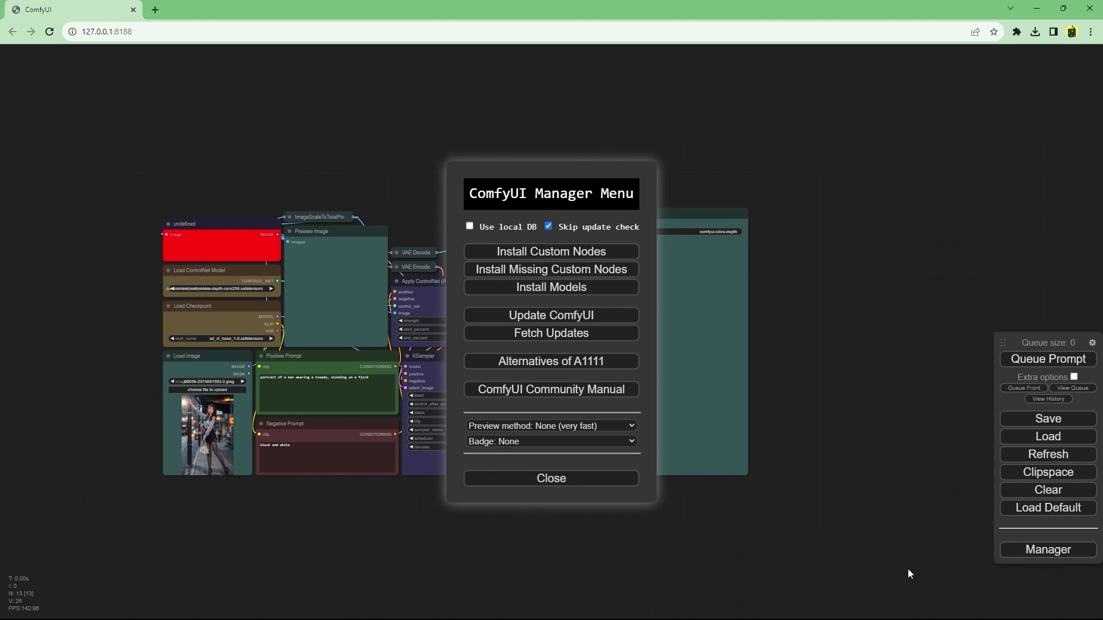
click(563, 271)
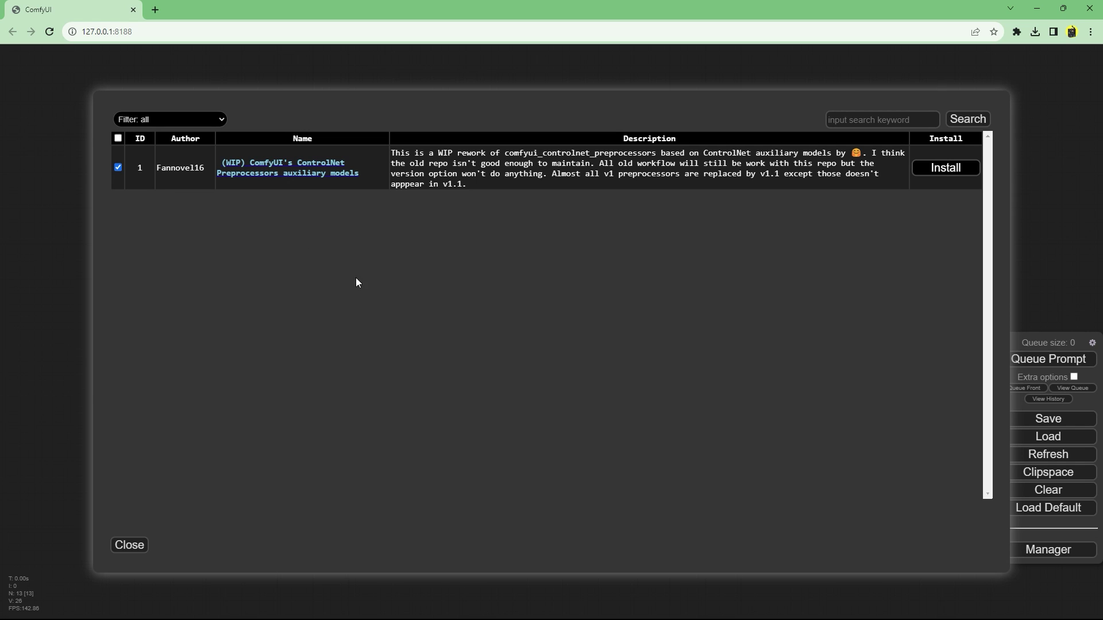
click(946, 174)
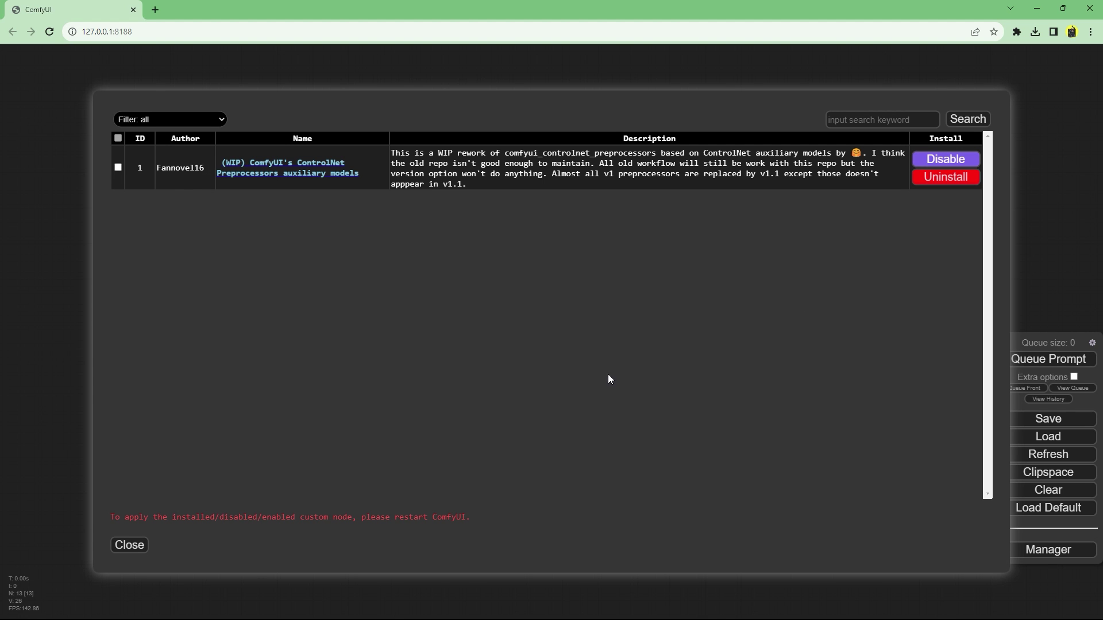
click(129, 545)
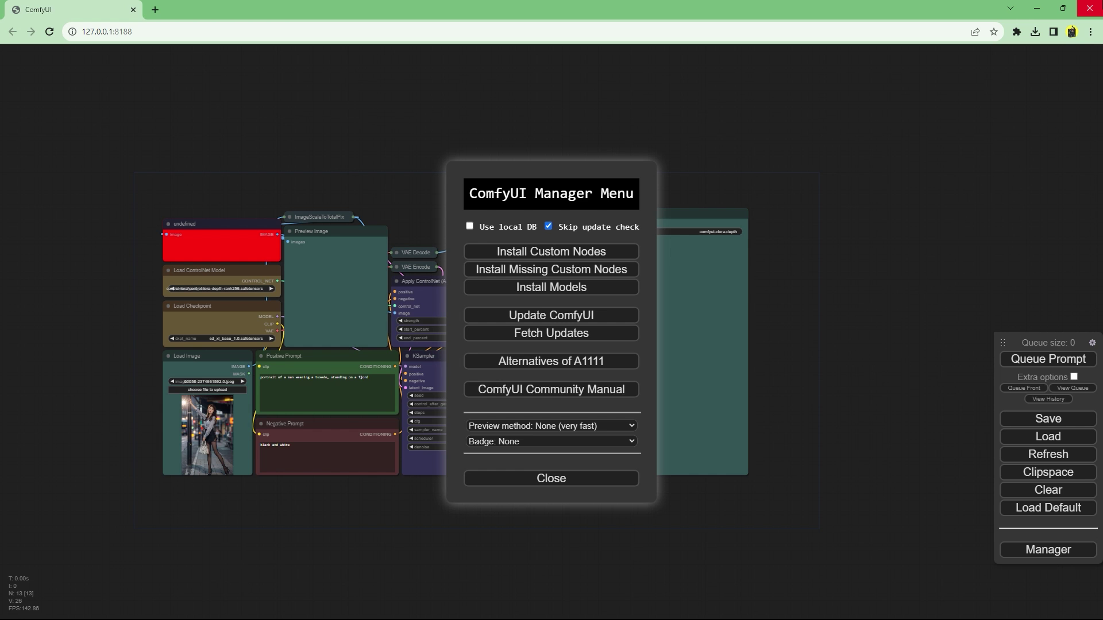
click(1090, 8)
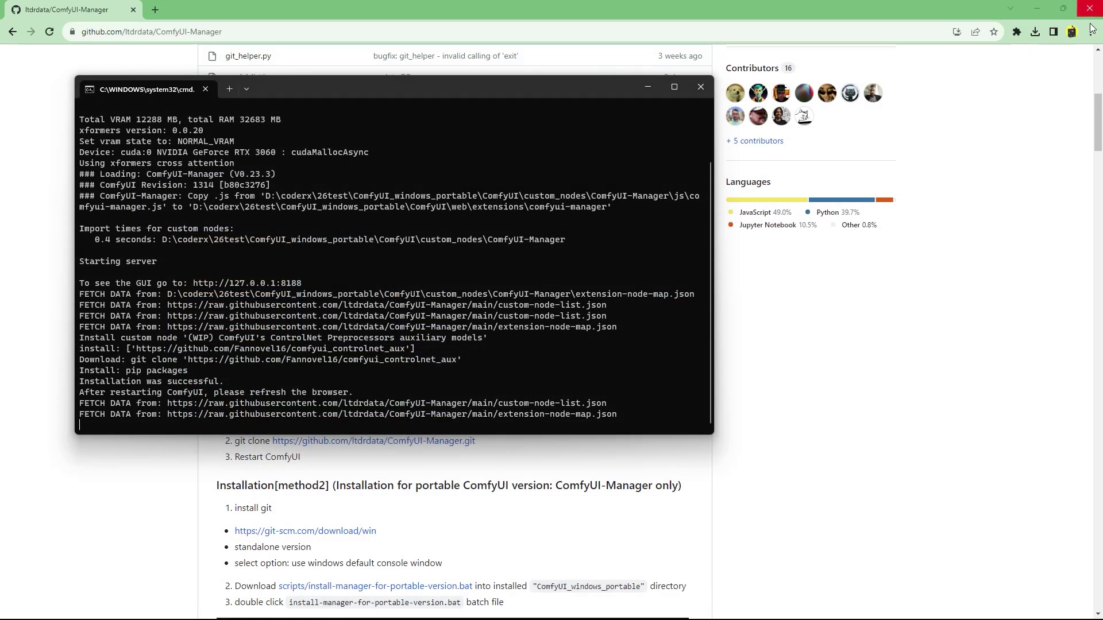
Close the ComfyUI server console and relaunch it from the portable run batch file
click(700, 87)
double_click(468, 117)
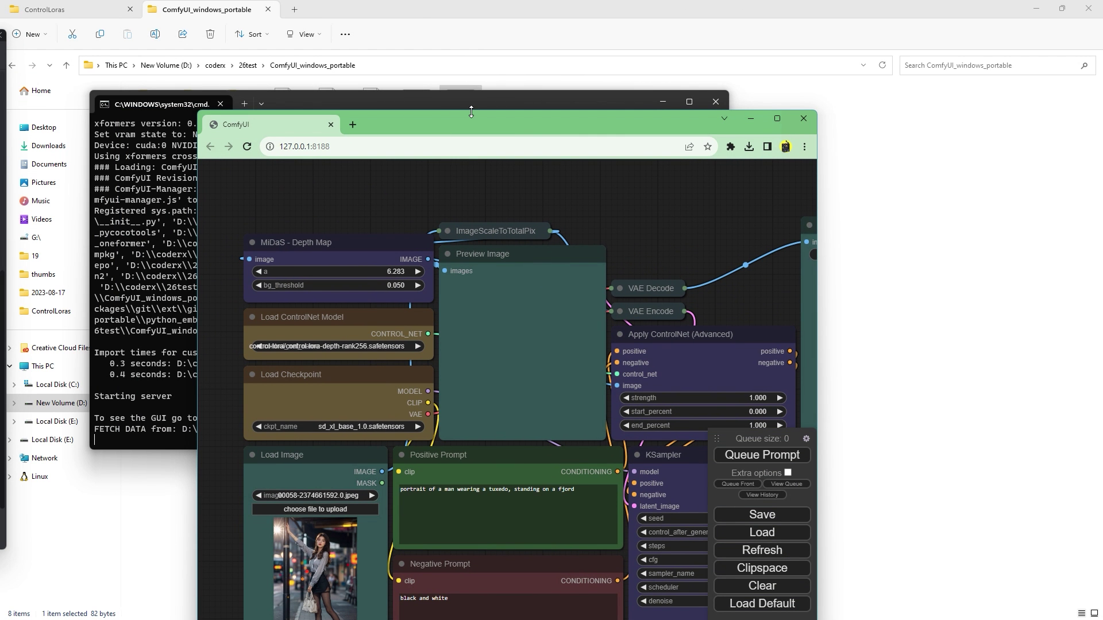
Set Load ControlNet Model to control-lora-depth-rank256
double_click(464, 118)
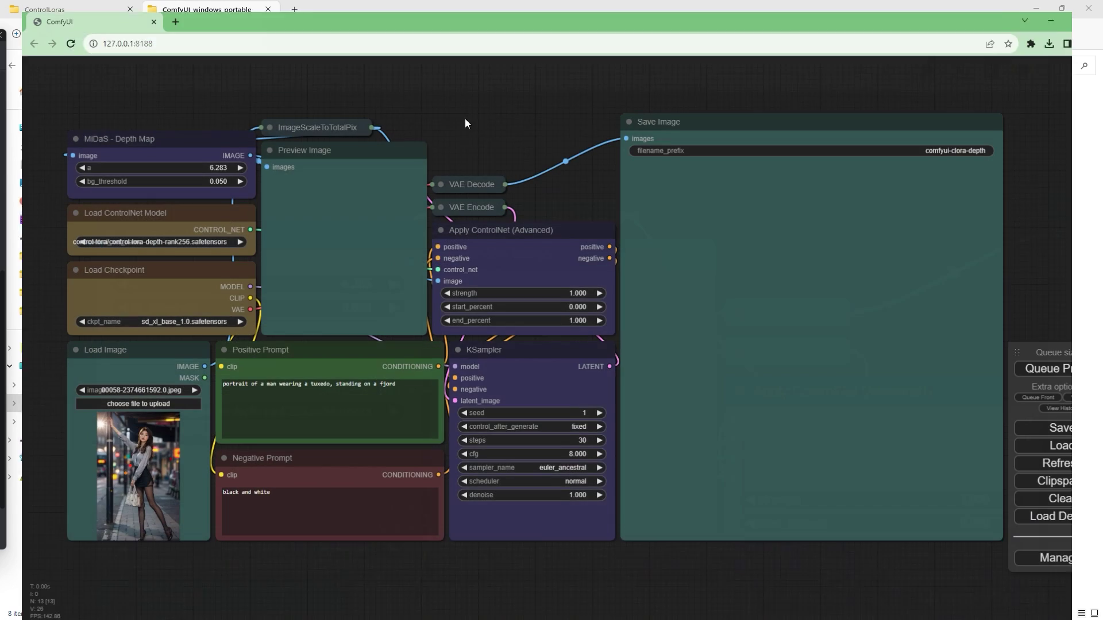
scroll(402, 287, up, 3)
click(477, 325)
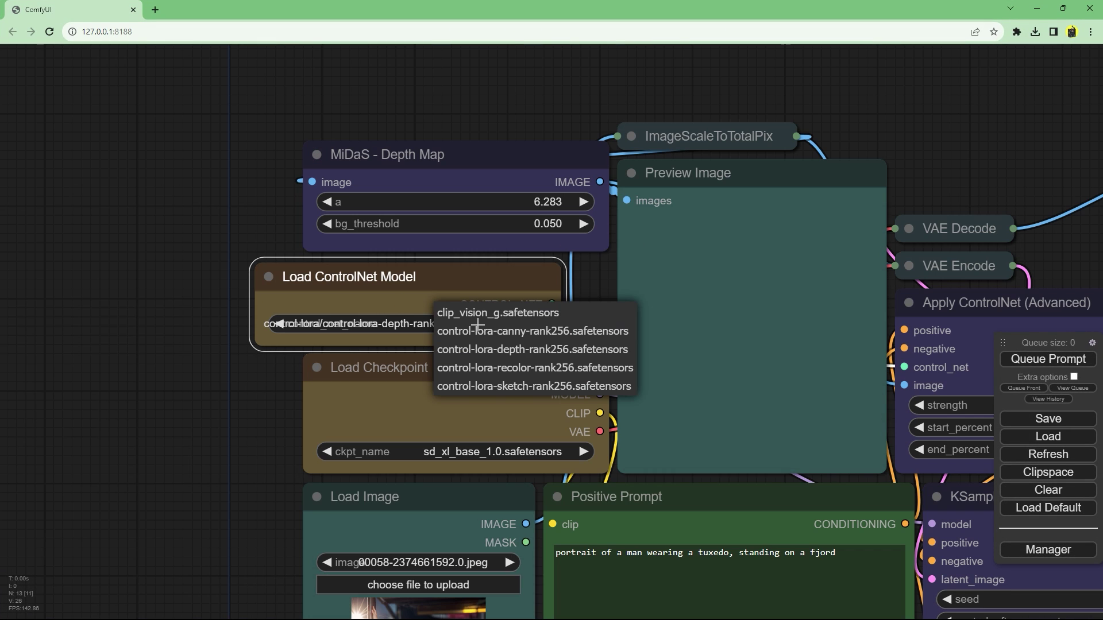
click(501, 347)
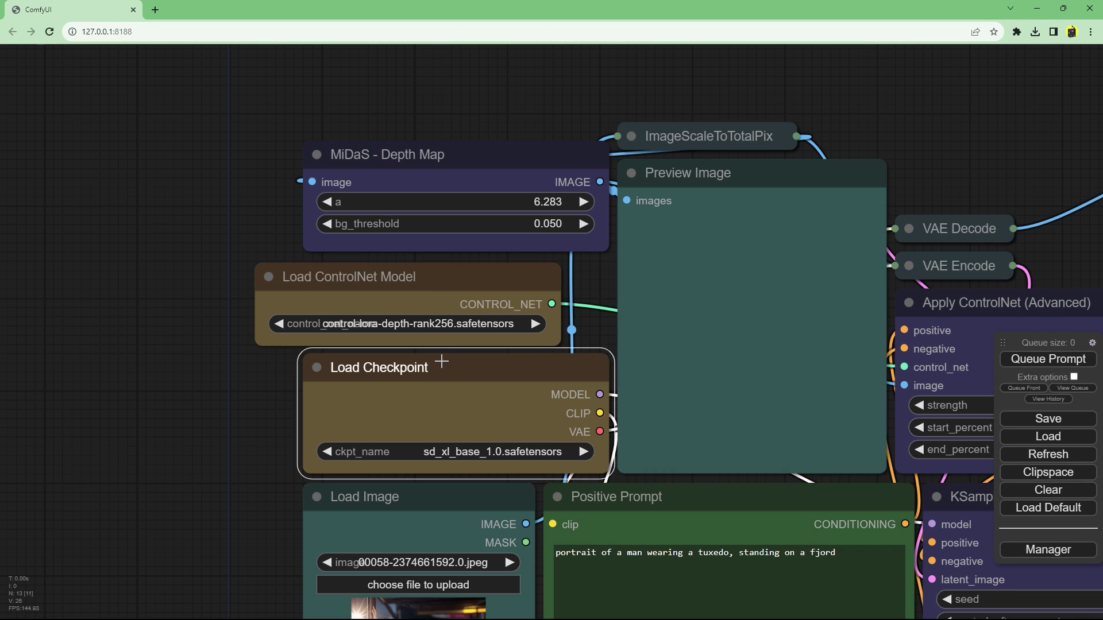
Keep sd_xl_base_1.0, prompt 'beautiful female elf, fantasy setting', and queue the prompt
drag(441, 361, 371, 364)
click(410, 453)
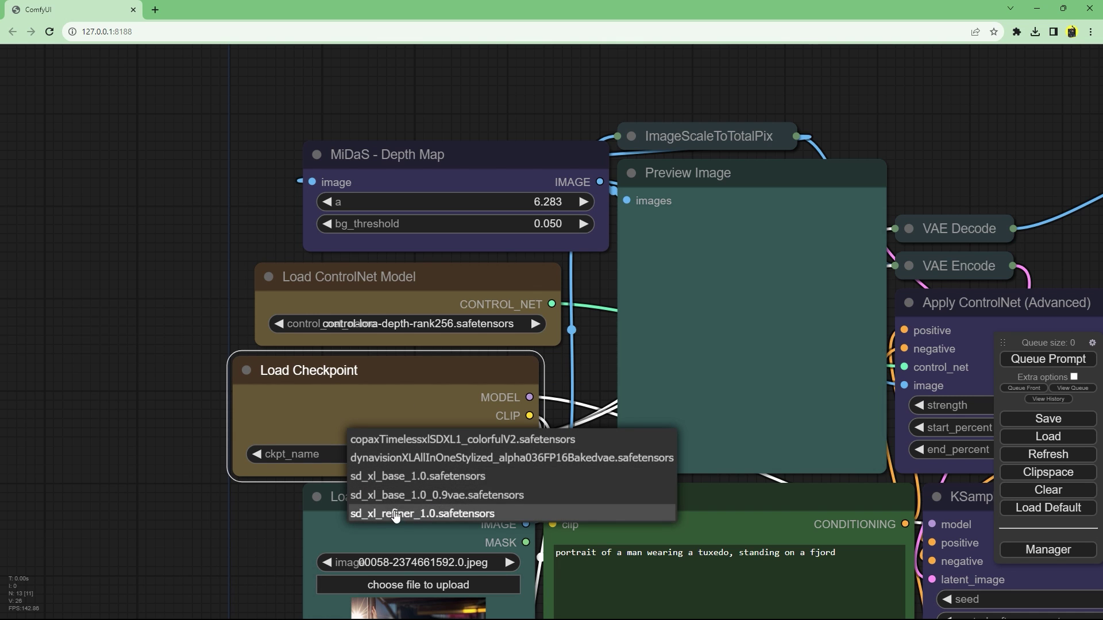
click(402, 476)
text(y setting)
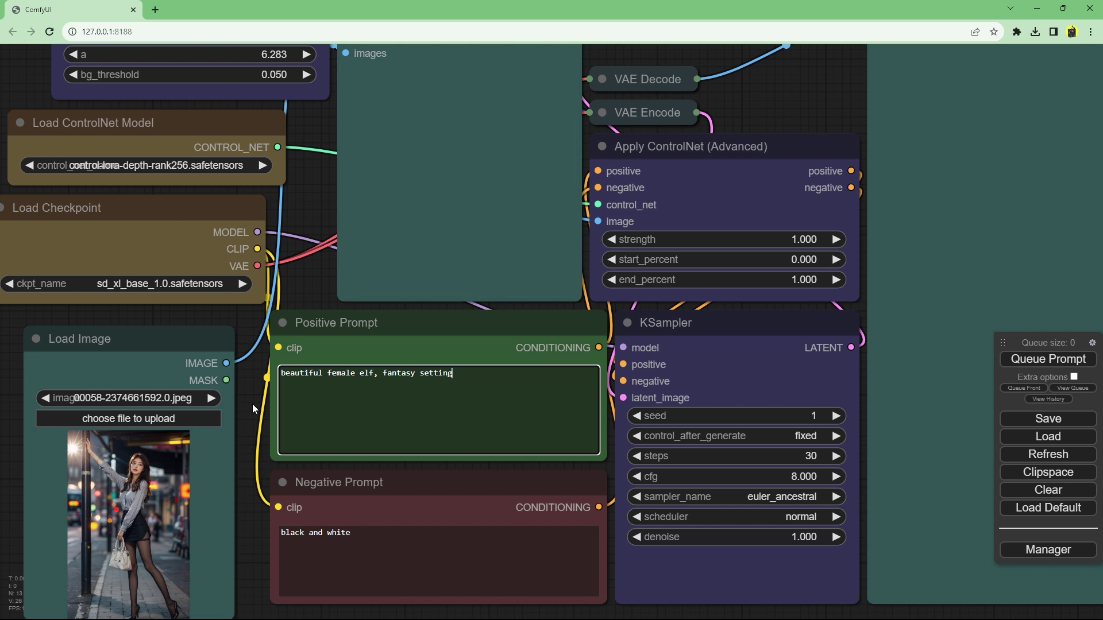
click(1034, 360)
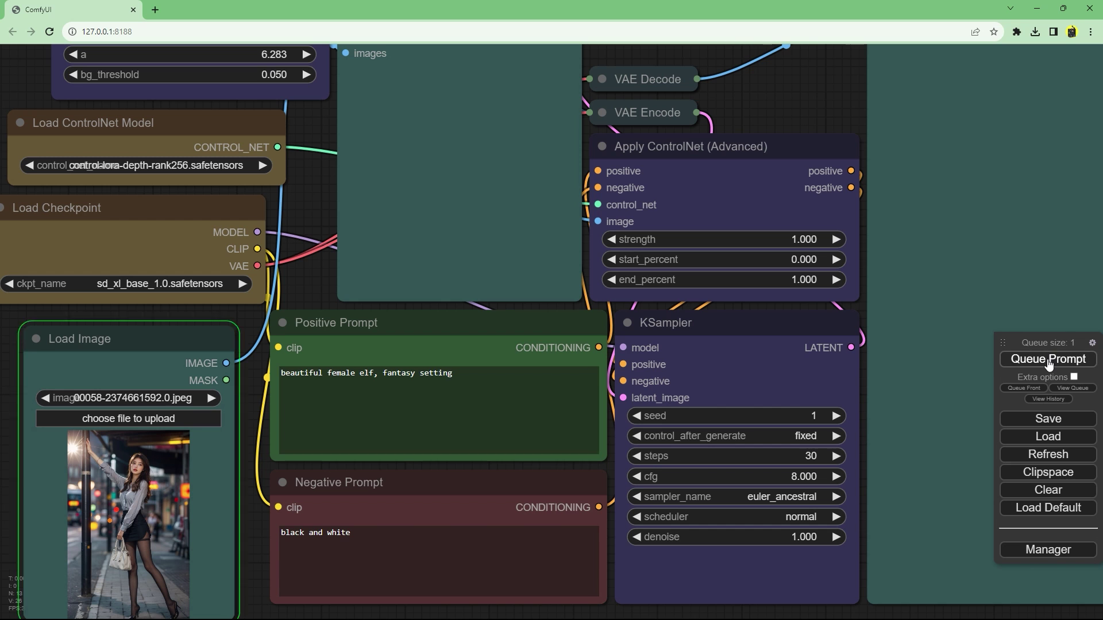
Zoom in to inspect the generated depth map and forest elf image
scroll(351, 303, down, 5)
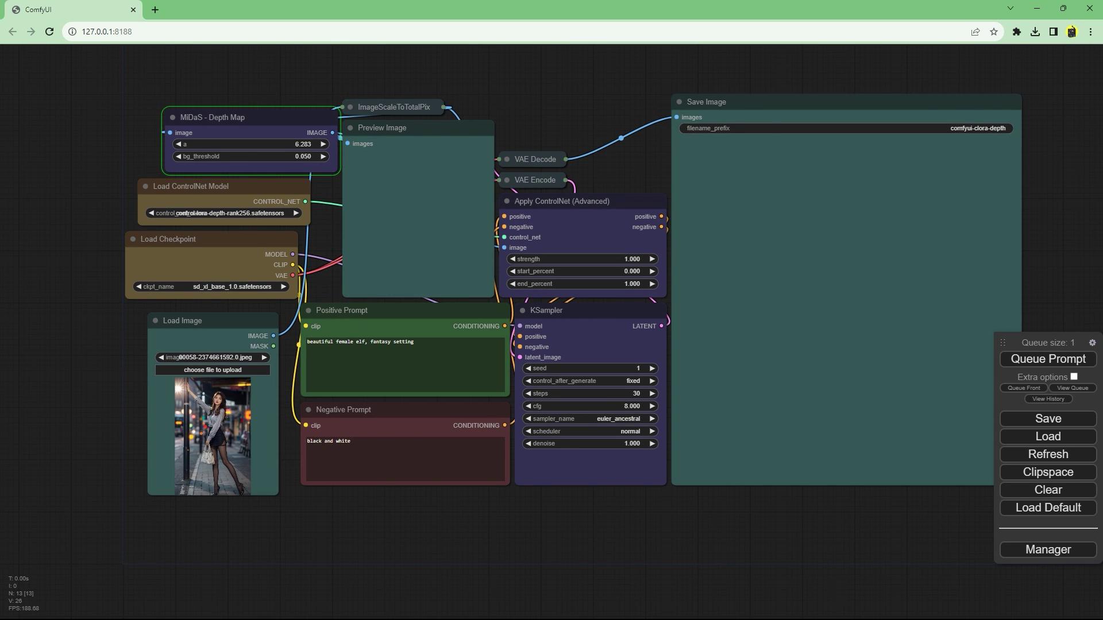
scroll(247, 241, up, 1)
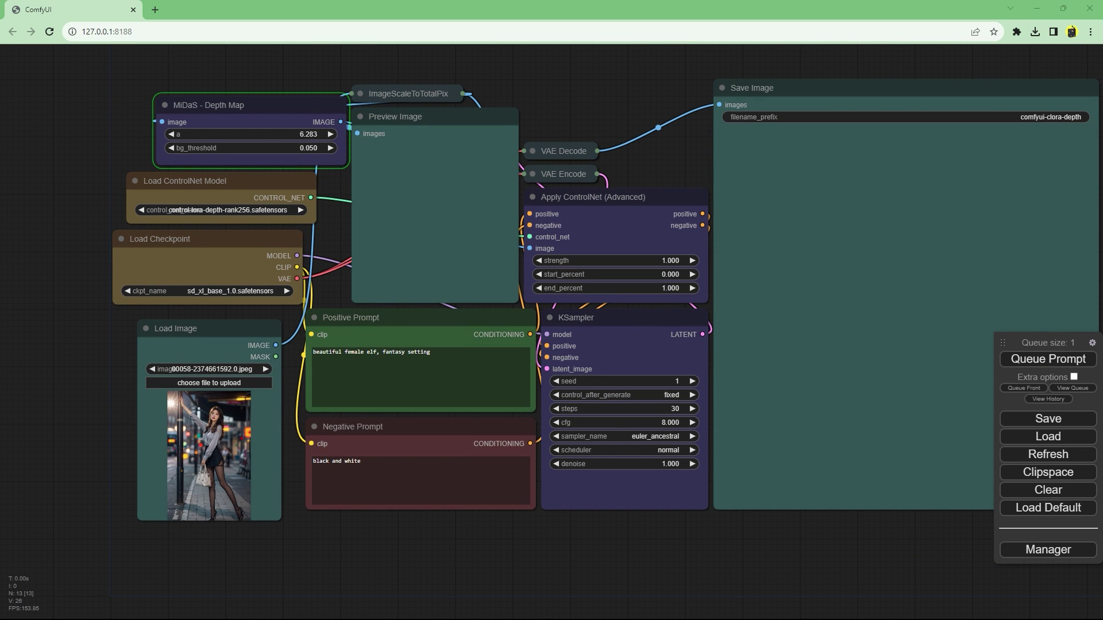
scroll(461, 121, up, 10)
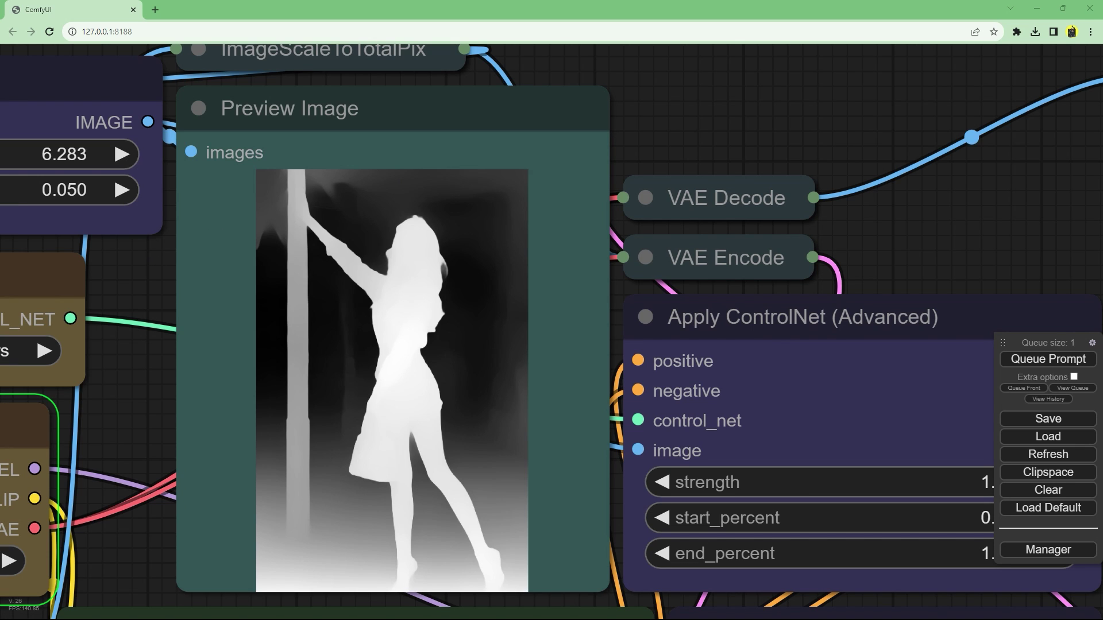
scroll(310, 187, down, 10)
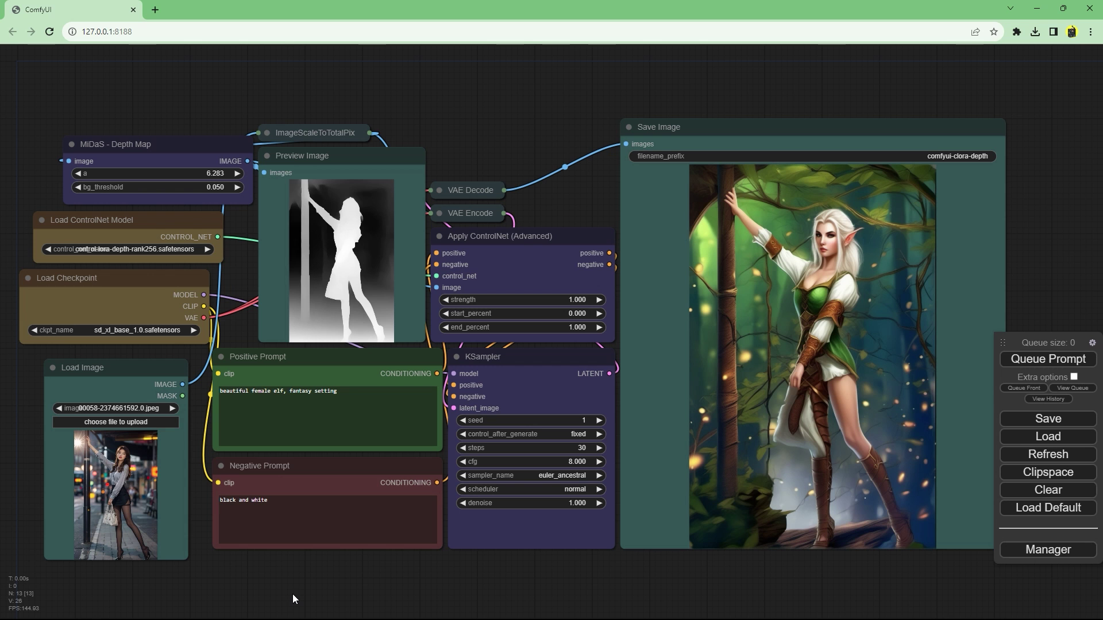
scroll(840, 297, up, 4)
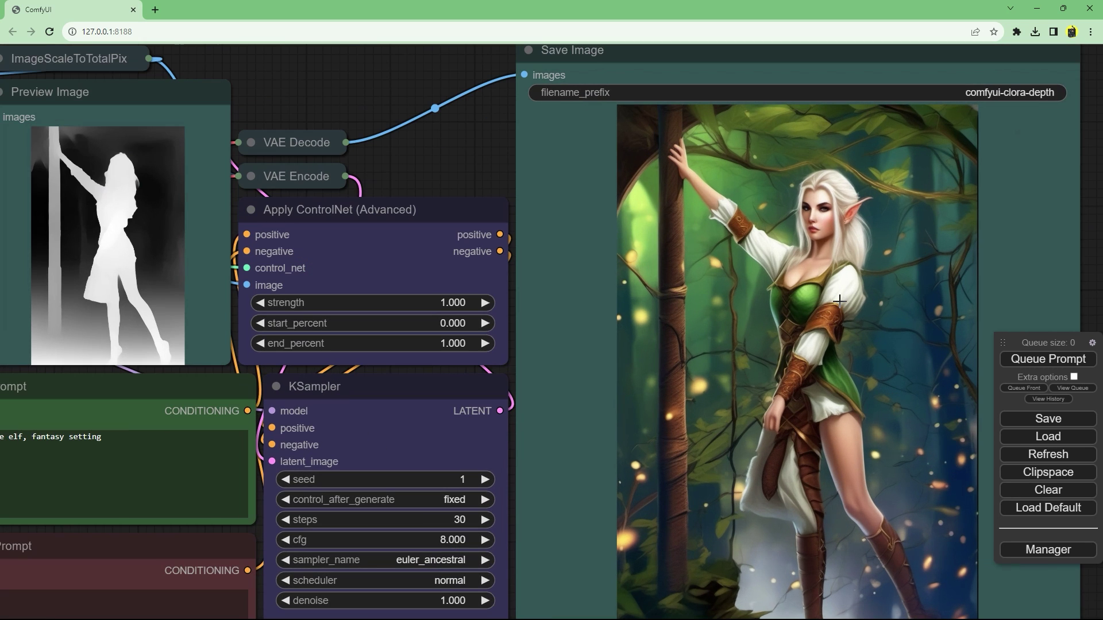
scroll(1040, 267, down, 4)
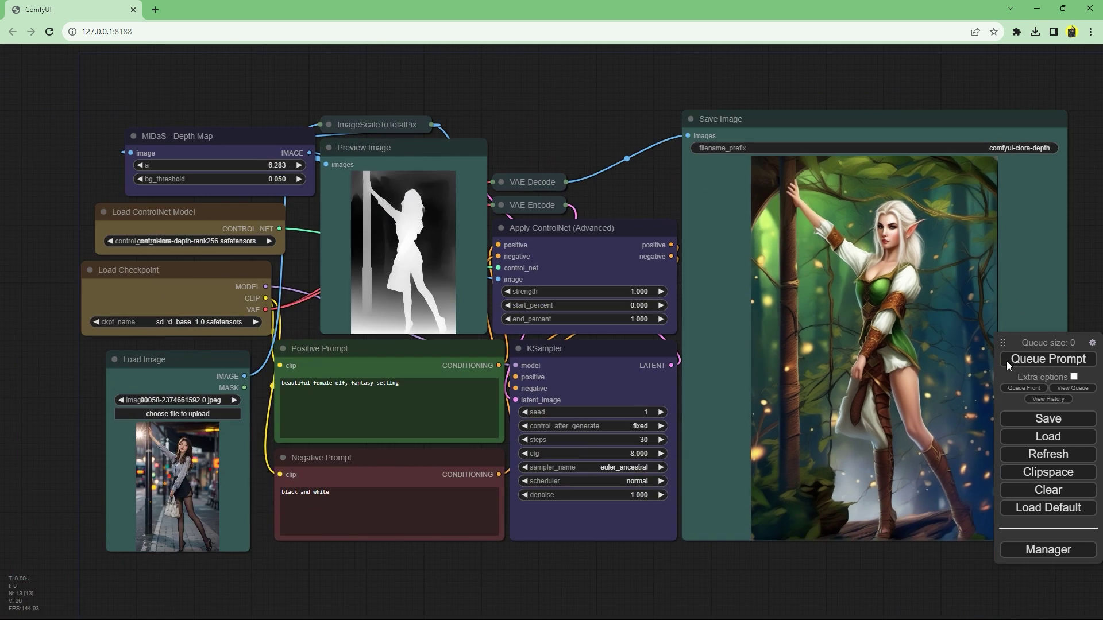
scroll(855, 282, down, 2)
scroll(855, 281, up, 8)
scroll(852, 303, down, 5)
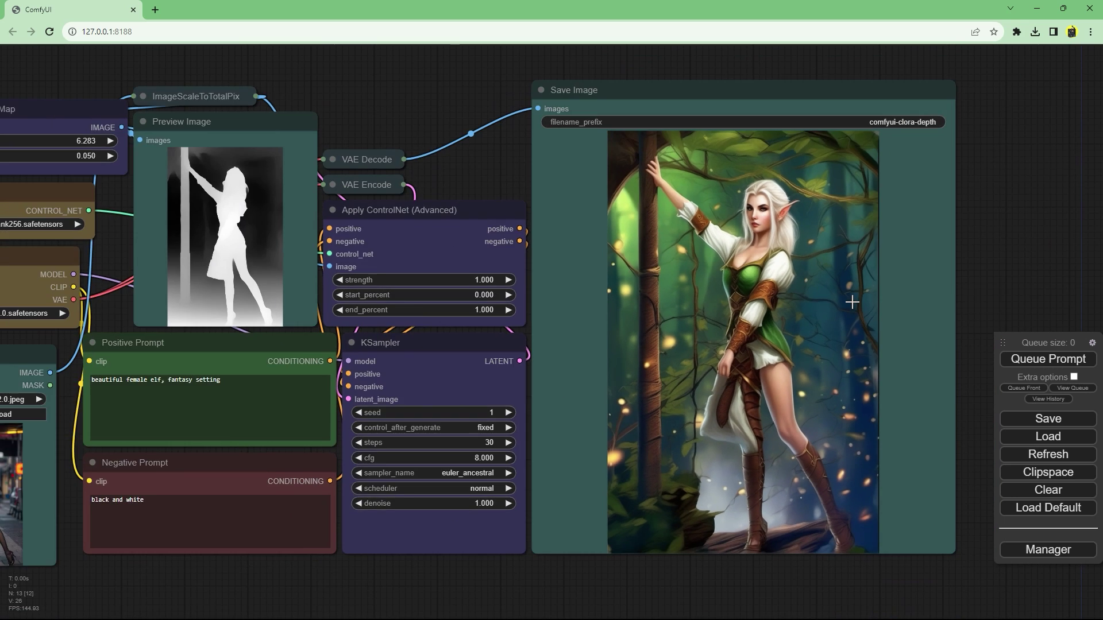
Switch the checkpoint to dynavisionXLAllInOneStylized_alpha036FP16Bakedvae.safetensors
drag(414, 580, 715, 608)
click(295, 341)
click(346, 356)
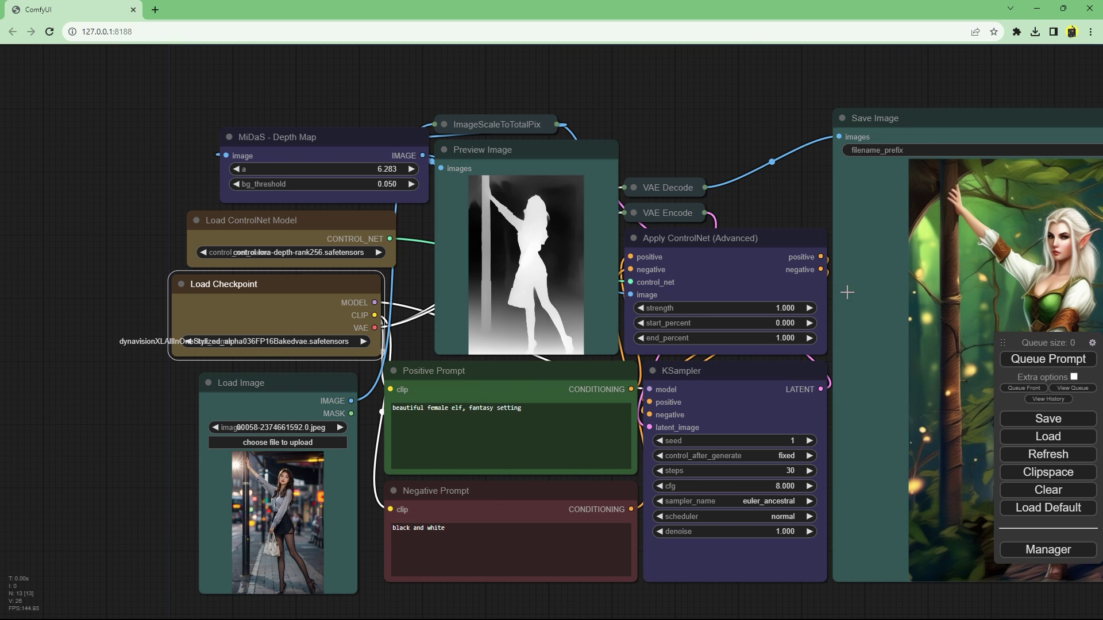
Render again with the dynavision checkpoint, inspect the green-clad elf by the wooden post, then clear the canvas
click(1036, 362)
drag(549, 345, 320, 301)
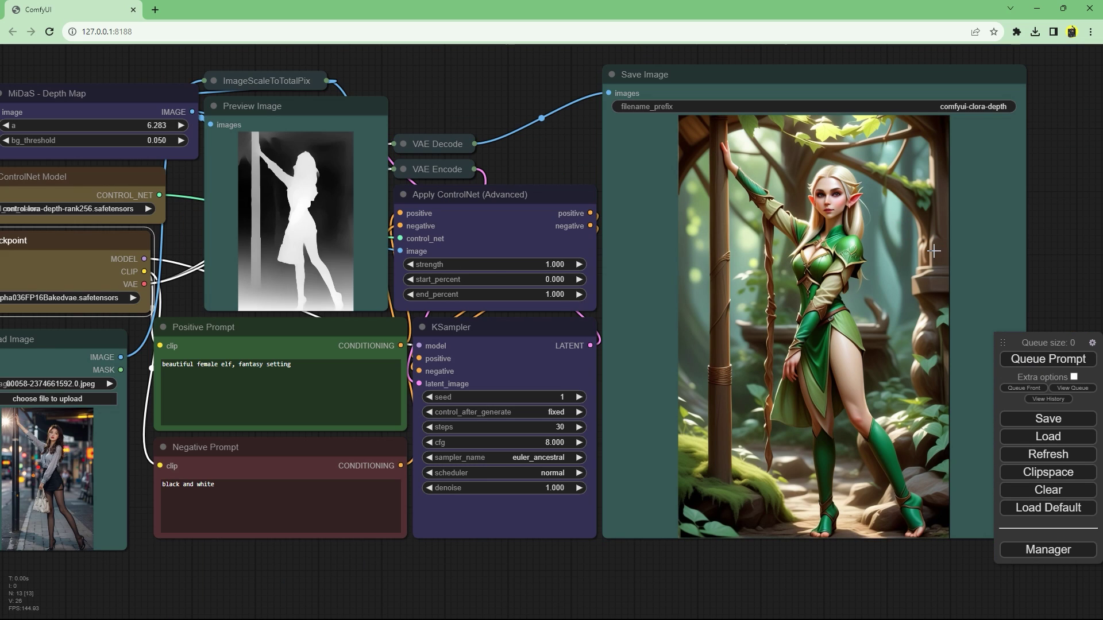
drag(865, 574, 792, 591)
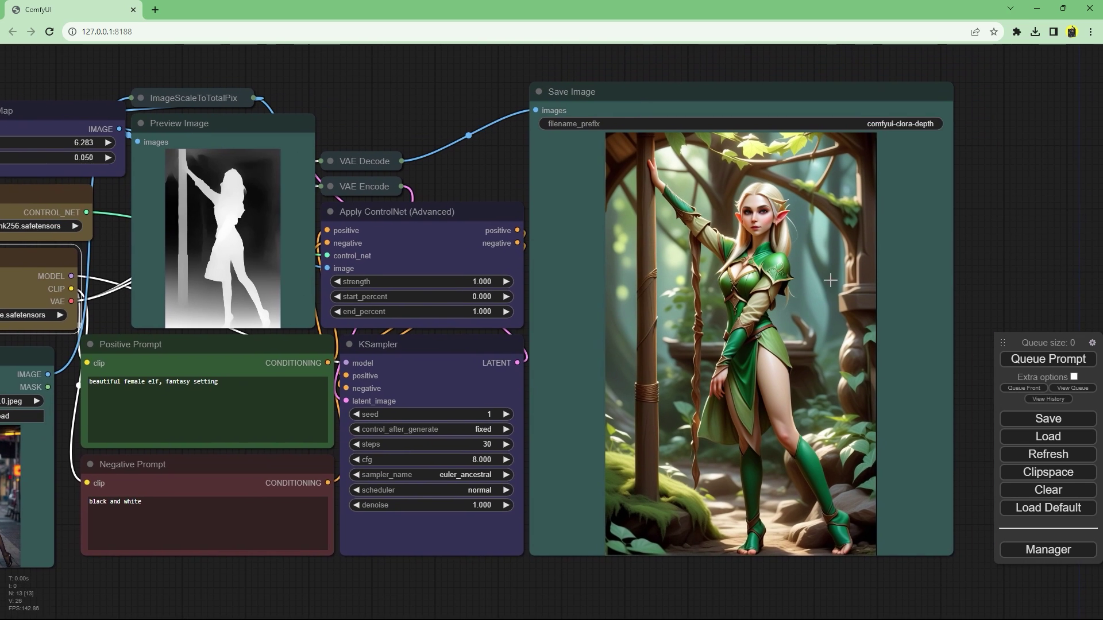
scroll(835, 256, up, 2)
scroll(834, 253, down, 4)
scroll(218, 566, down, 2)
drag(216, 566, 451, 577)
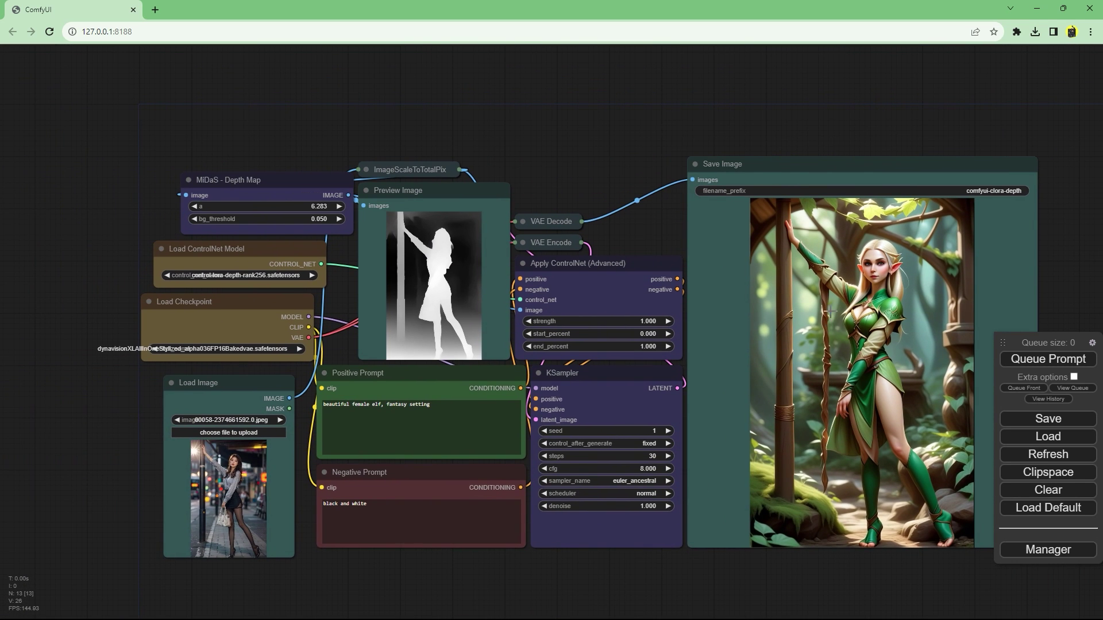
scroll(819, 276, up, 3)
drag(931, 108, 758, 66)
scroll(804, 373, up, 2)
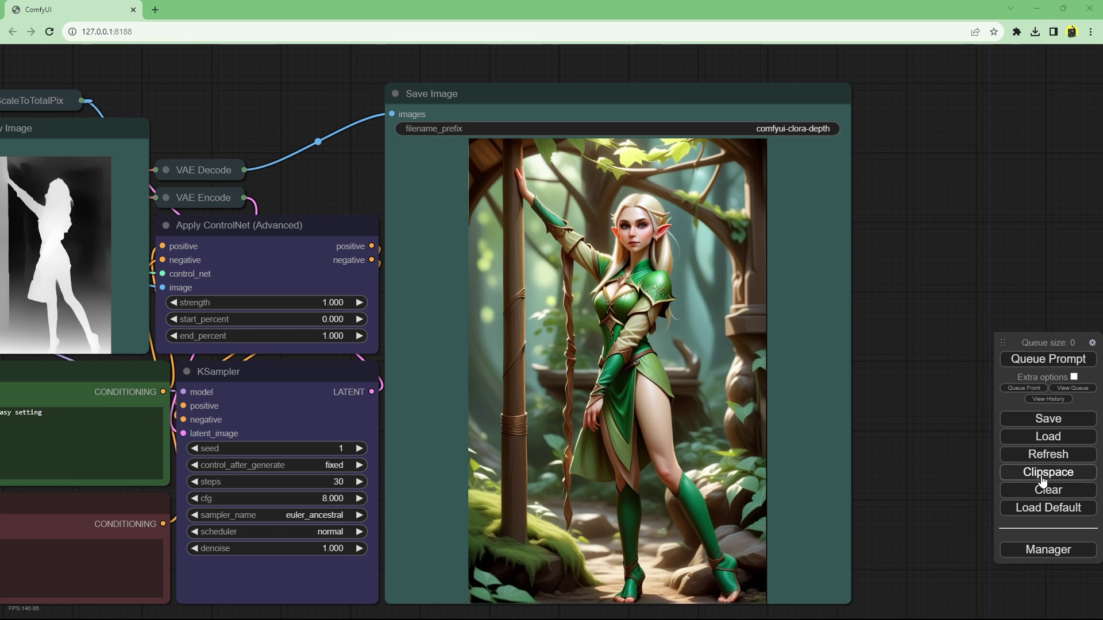
click(1048, 490)
Load control-lora-canny-basic_example.json onto the emptied canvas and set its ControlNet model to control-lora-canny-rank256.safetensors
click(612, 98)
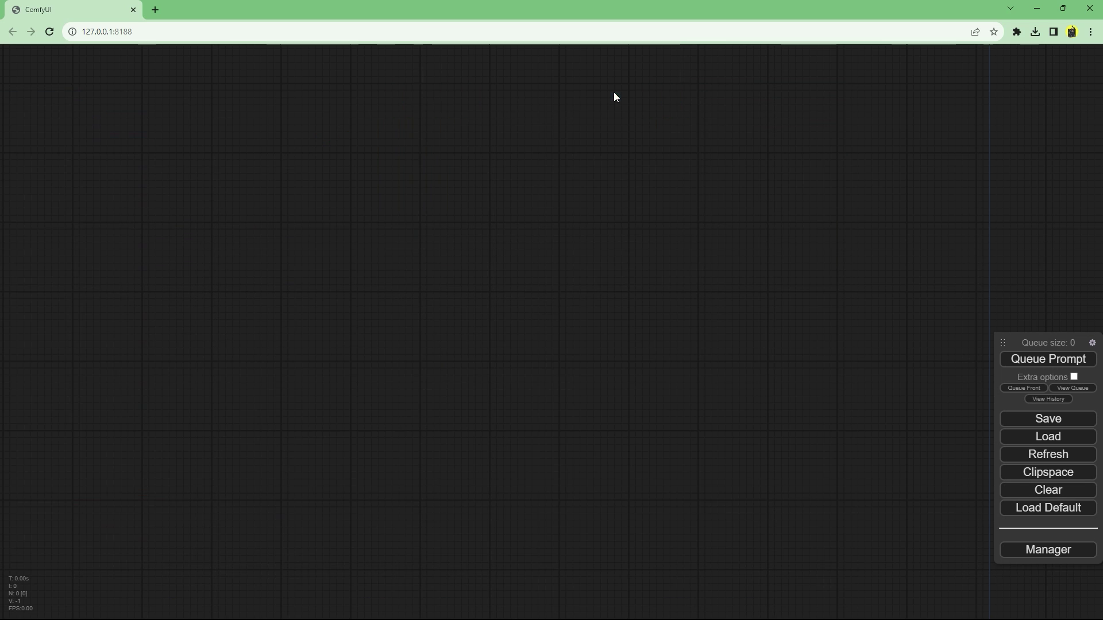
click(1049, 437)
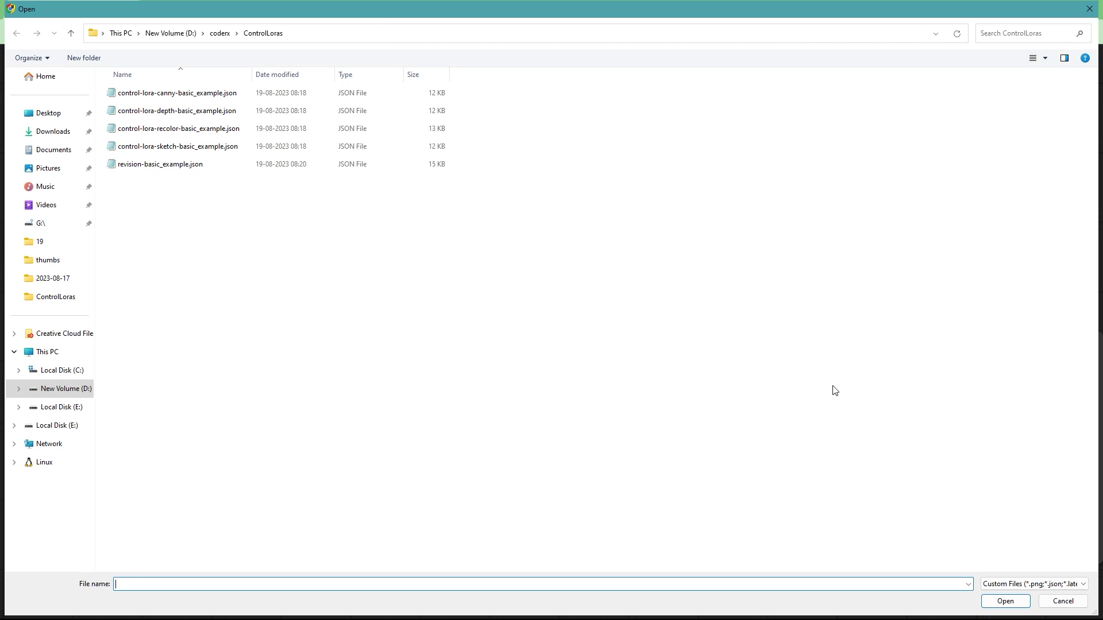
double_click(212, 99)
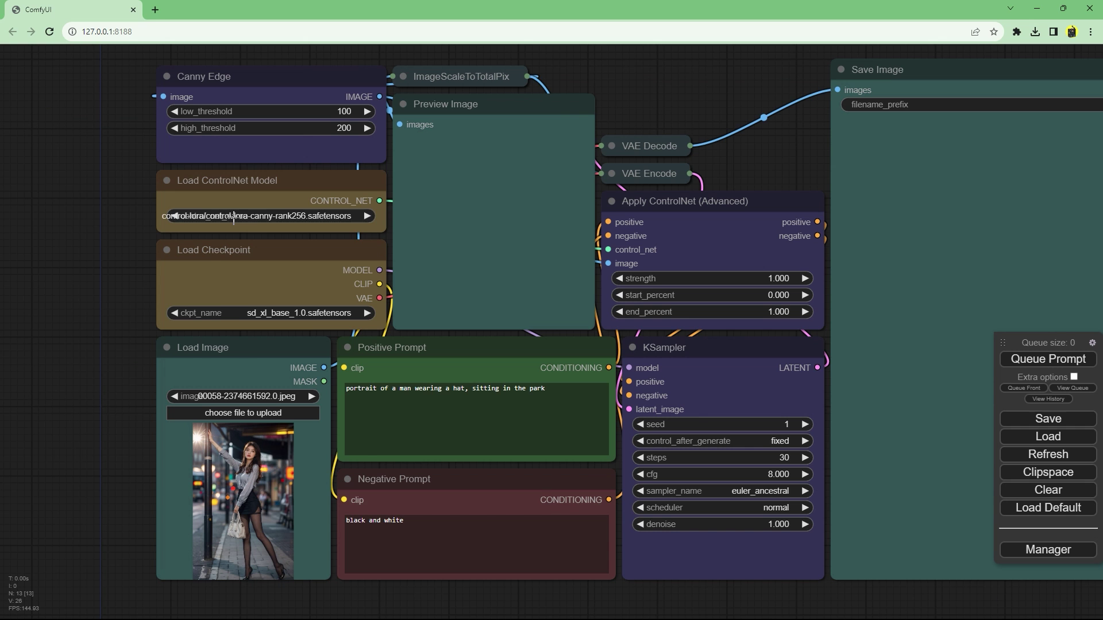
click(221, 216)
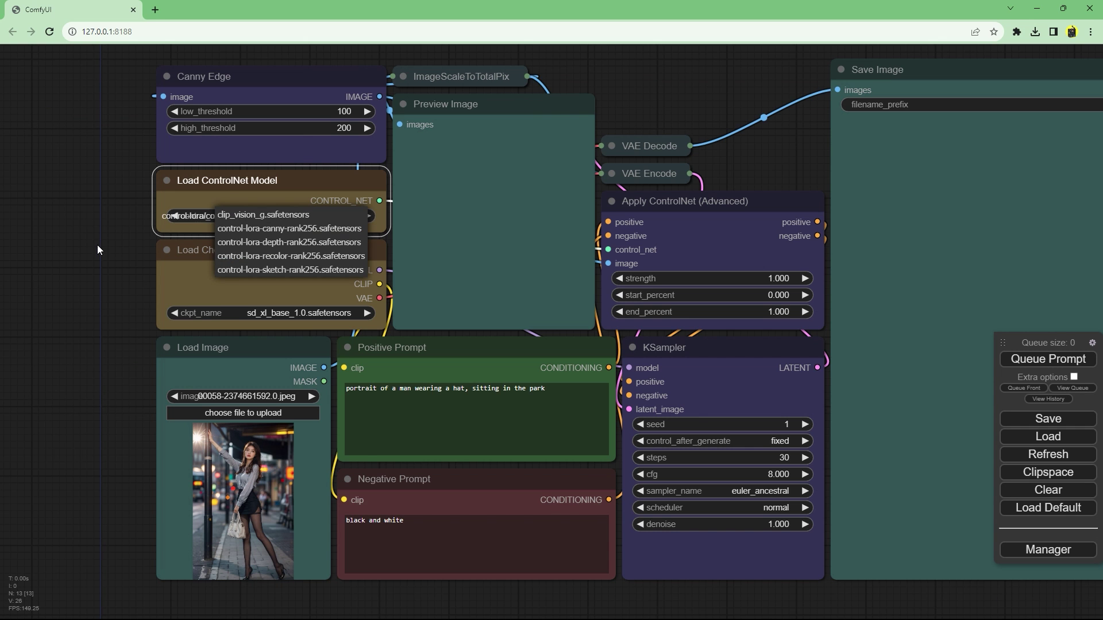
click(289, 228)
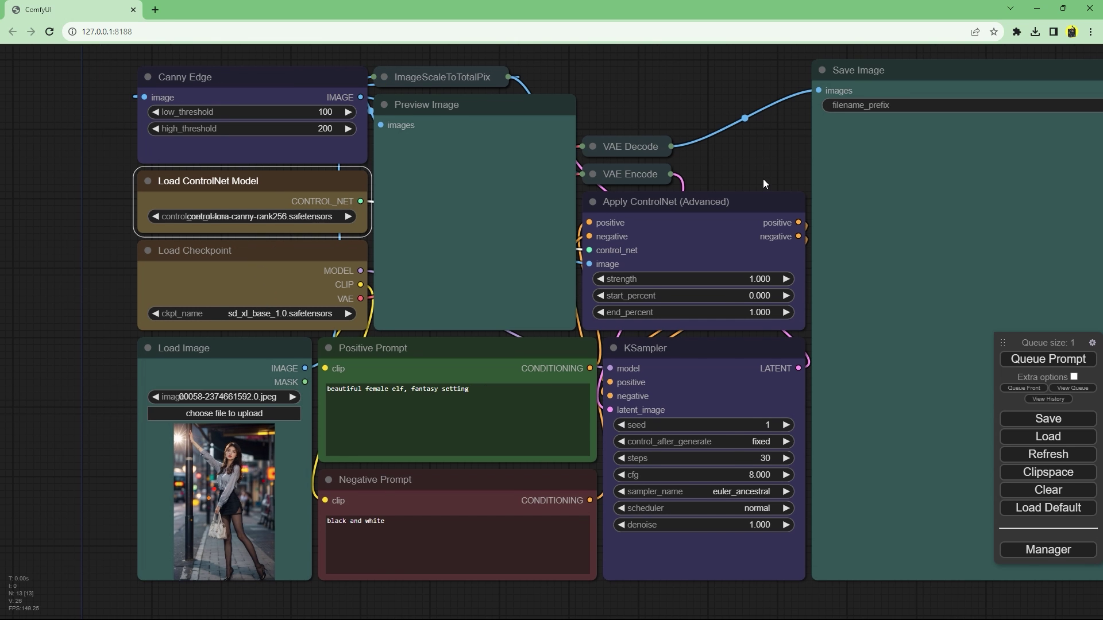
Zoom in on the canny-guided female elf in Save Image, then zoom back out
drag(763, 178, 719, 185)
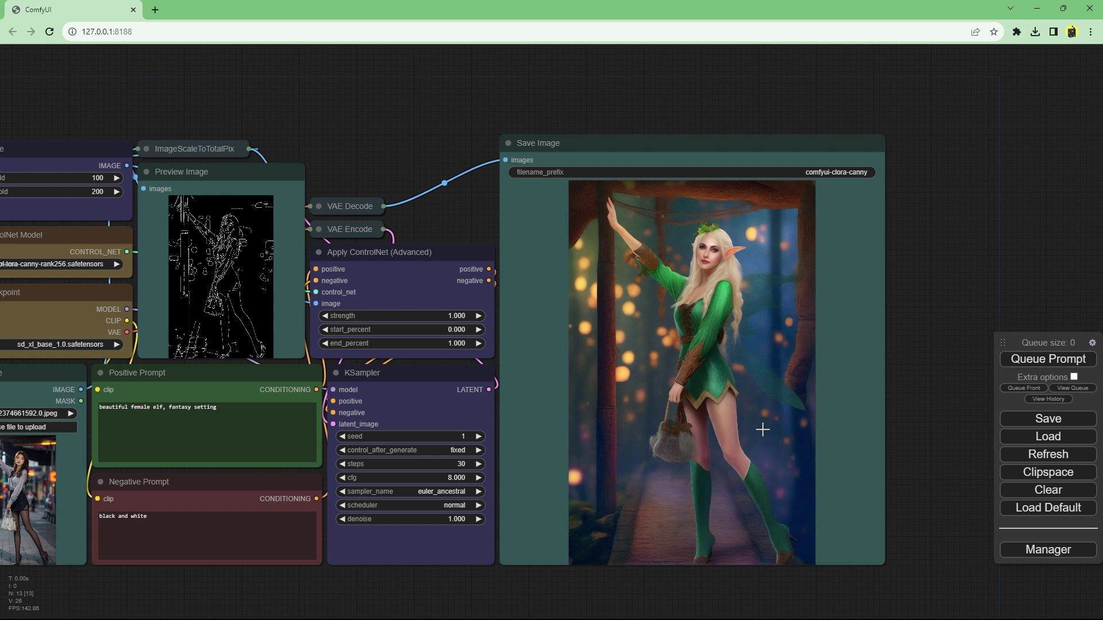
scroll(763, 431, up, 3)
scroll(727, 236, up, 4)
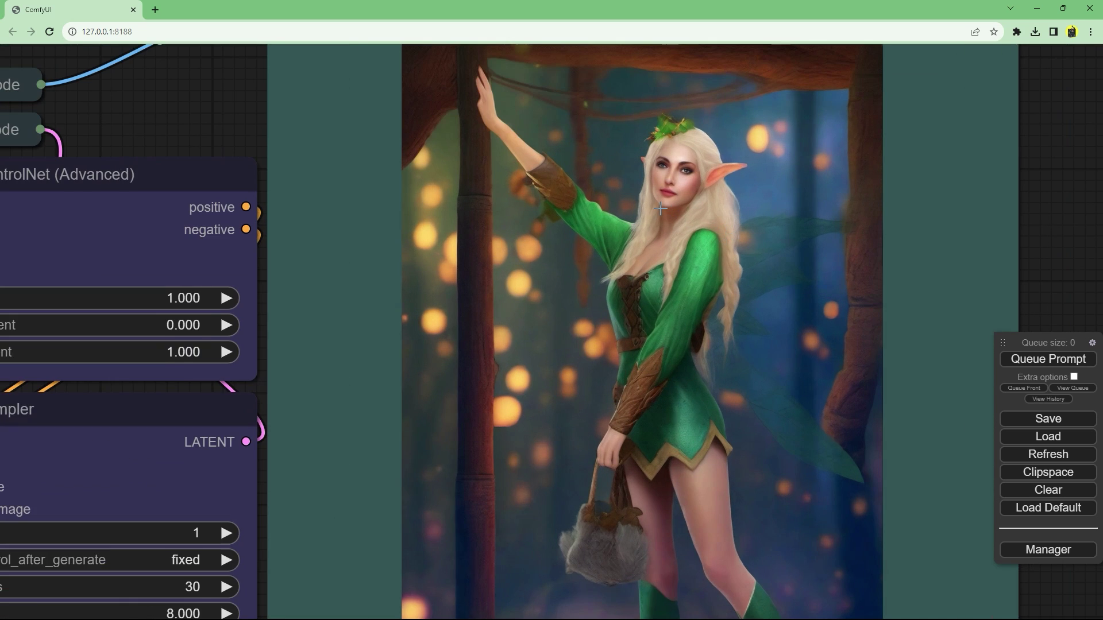
scroll(662, 209, up, 4)
scroll(661, 208, down, 6)
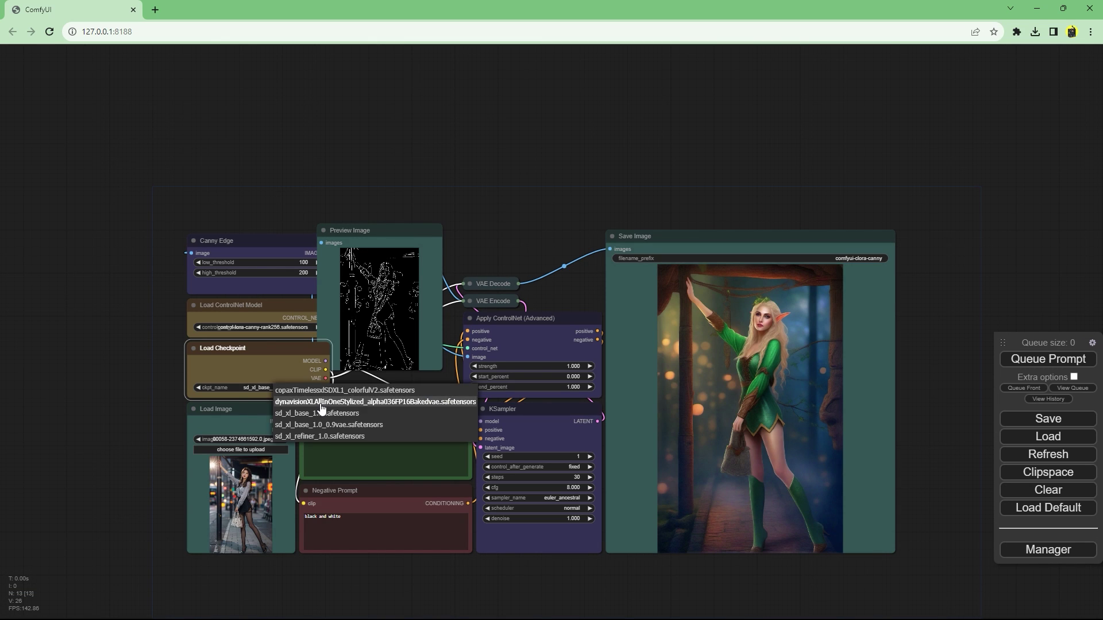
Switch Load Checkpoint to DynaVision XL, regenerate, and inspect the new elf standing in a forest
click(345, 409)
click(1054, 360)
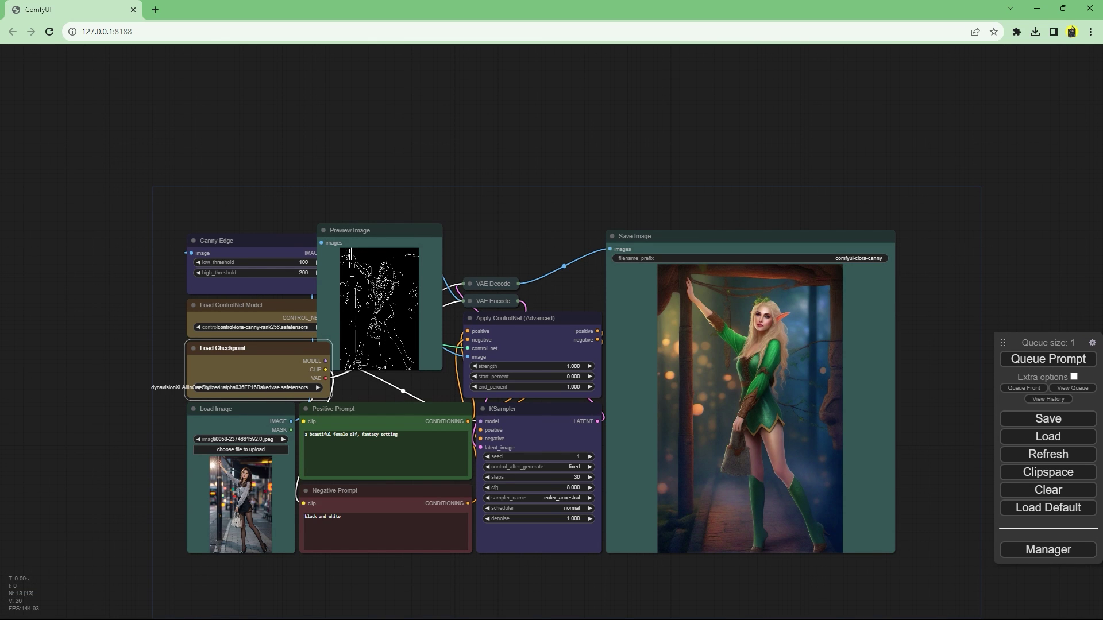
scroll(527, 164, up, 1)
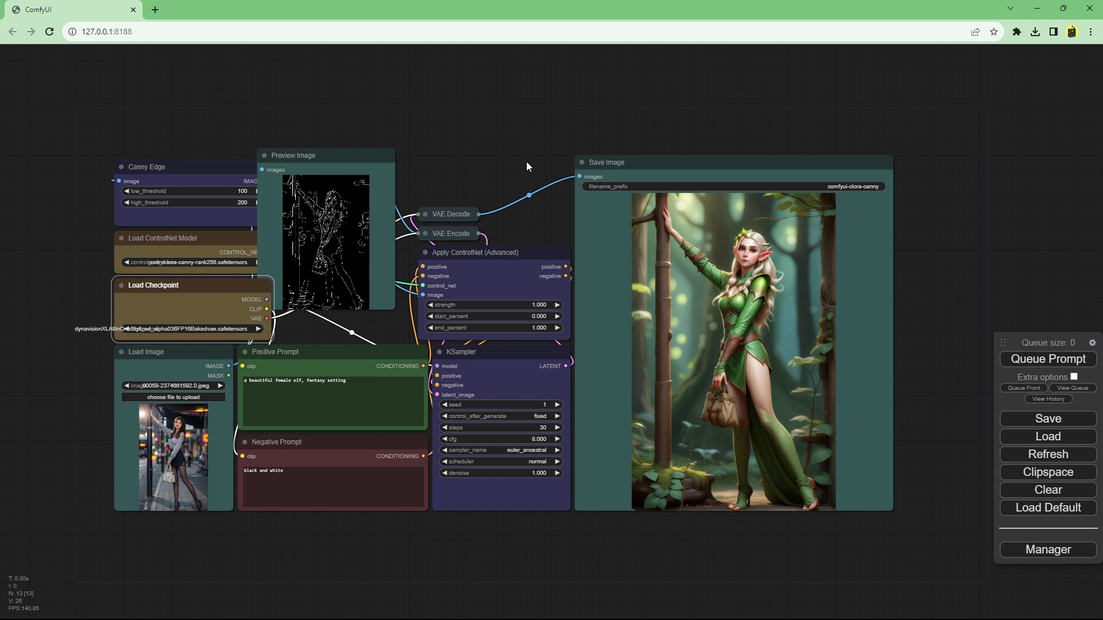
scroll(896, 527, up, 2)
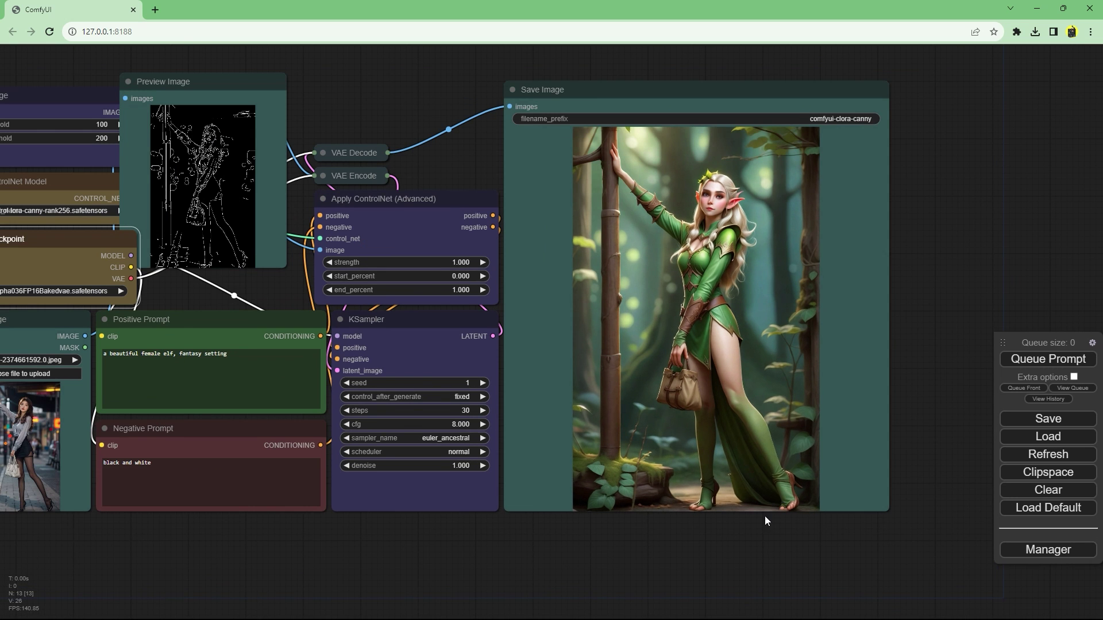
drag(743, 515, 729, 570)
scroll(652, 348, up, 3)
scroll(652, 345, down, 4)
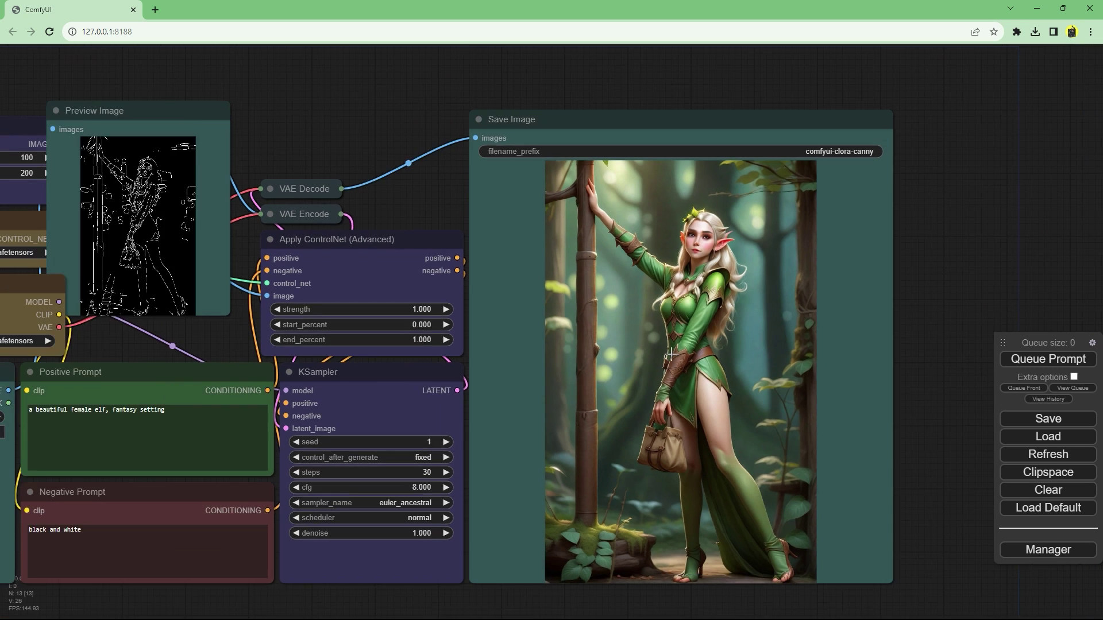
double_click(298, 416)
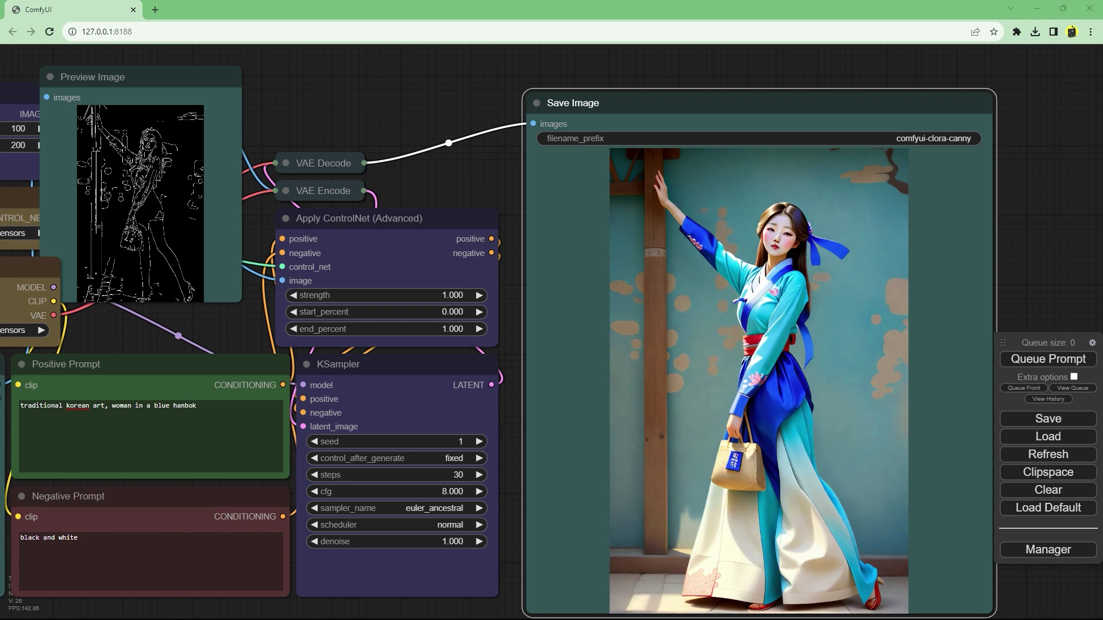
Generate the woman in a blue hanbok, then load revision-basic_example.json
click(1047, 359)
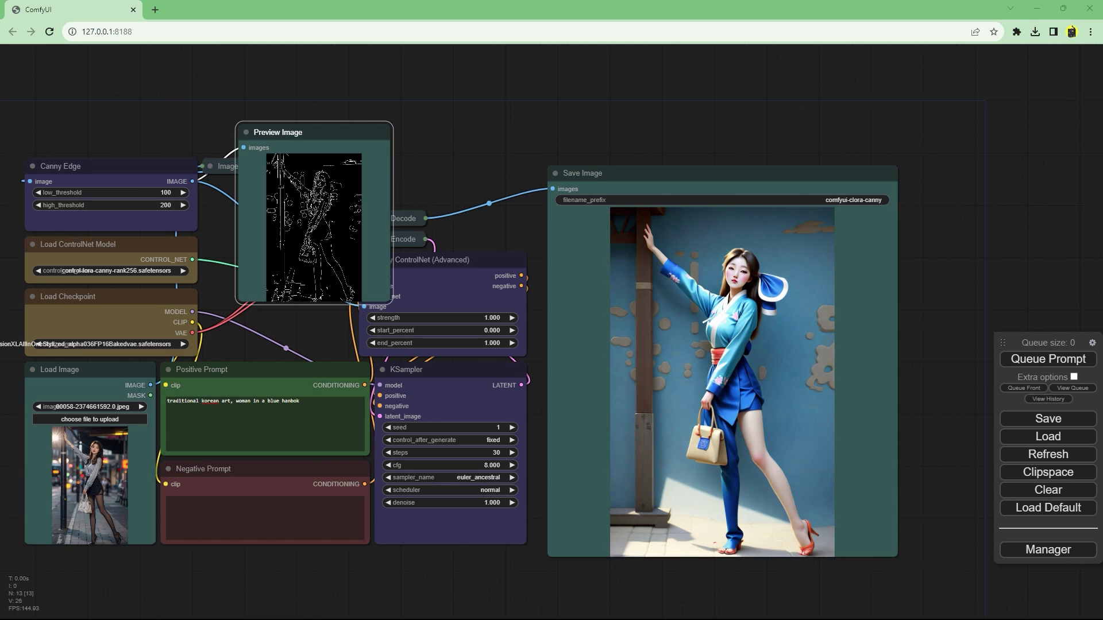
click(160, 345)
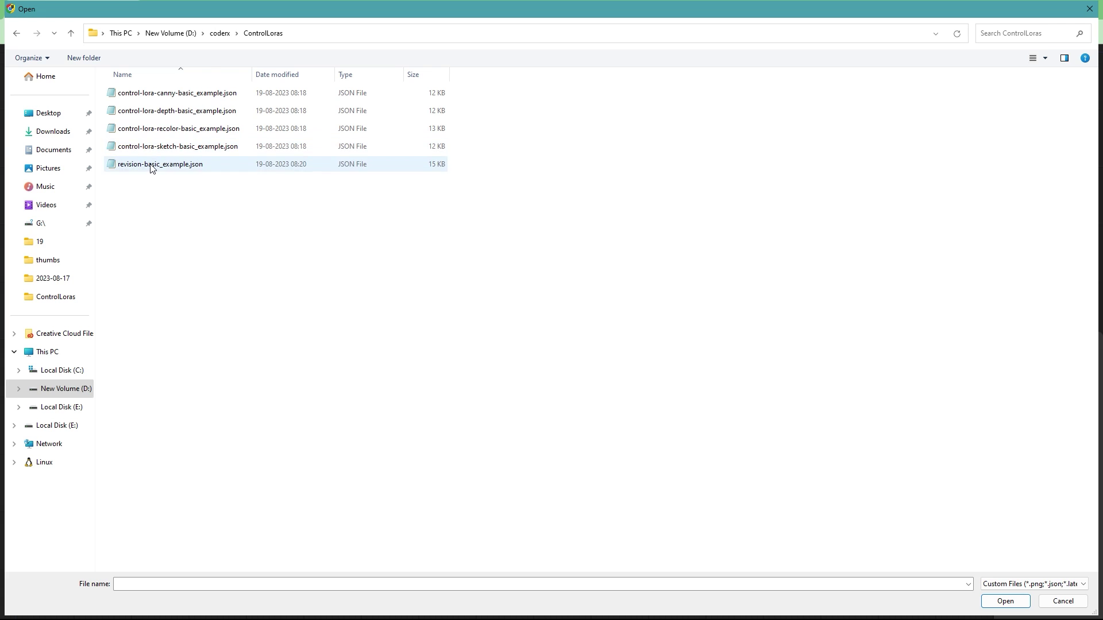
double_click(150, 164)
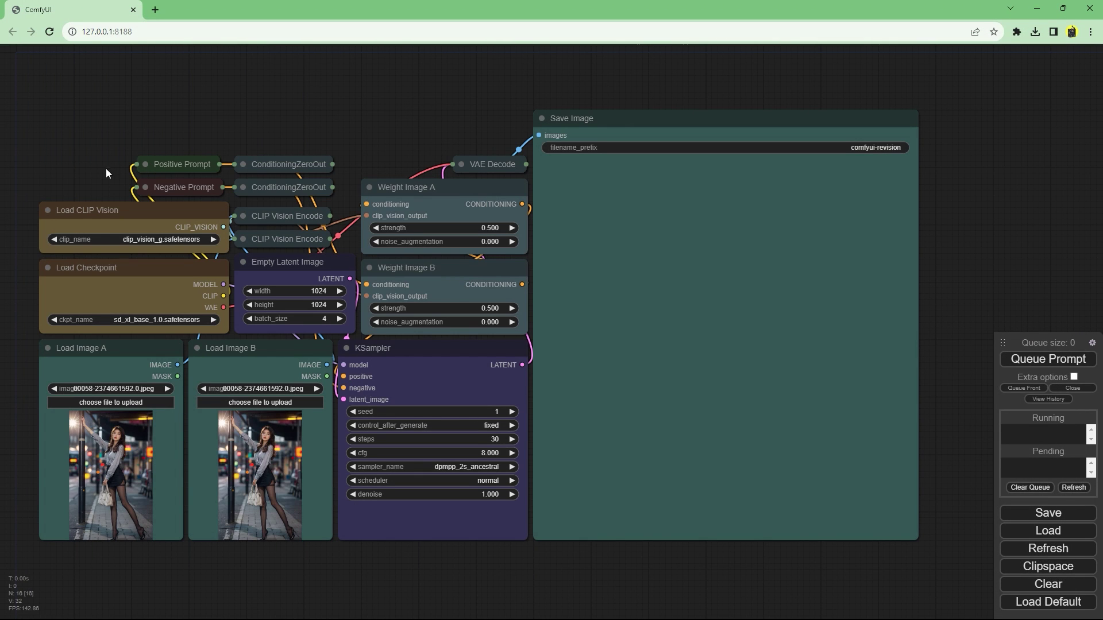
Check which CLIP vision model the Load CLIP Vision node is set to
drag(84, 167, 103, 164)
click(179, 237)
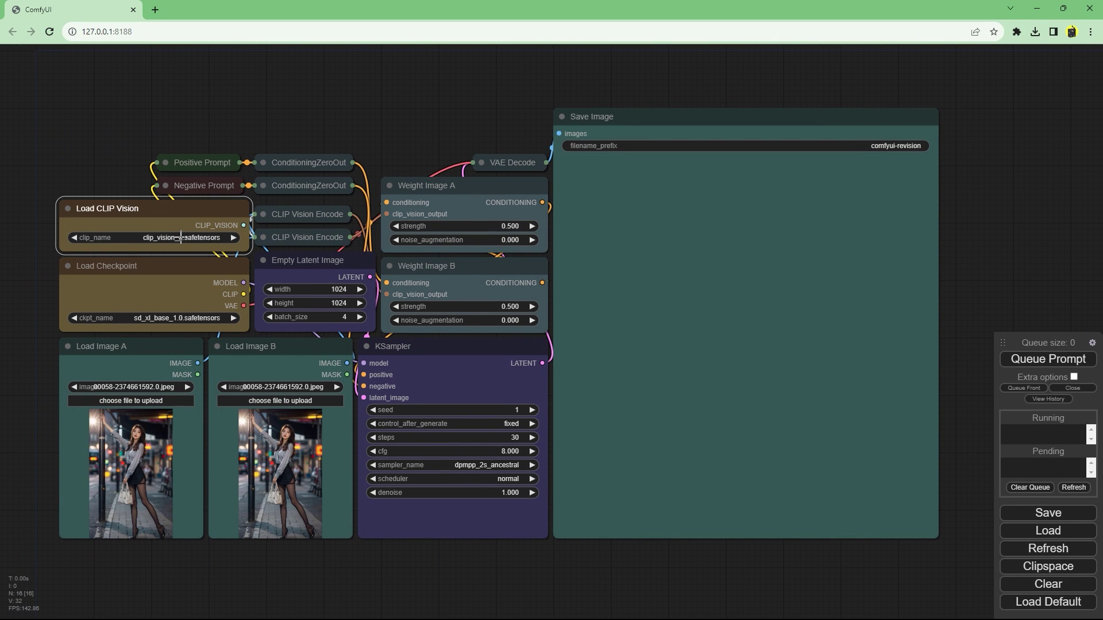
click(231, 237)
Move clip_vision_g.safetensors from models\controlnet into models\clip_vision, then return to ComfyUI
key(alt+Tab)
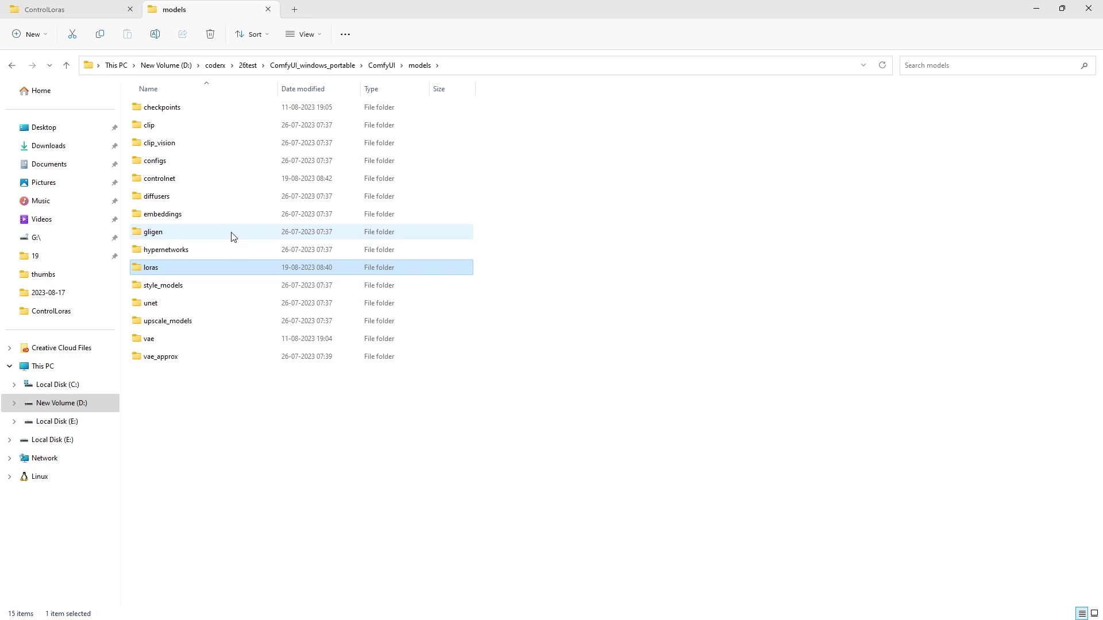
double_click(185, 179)
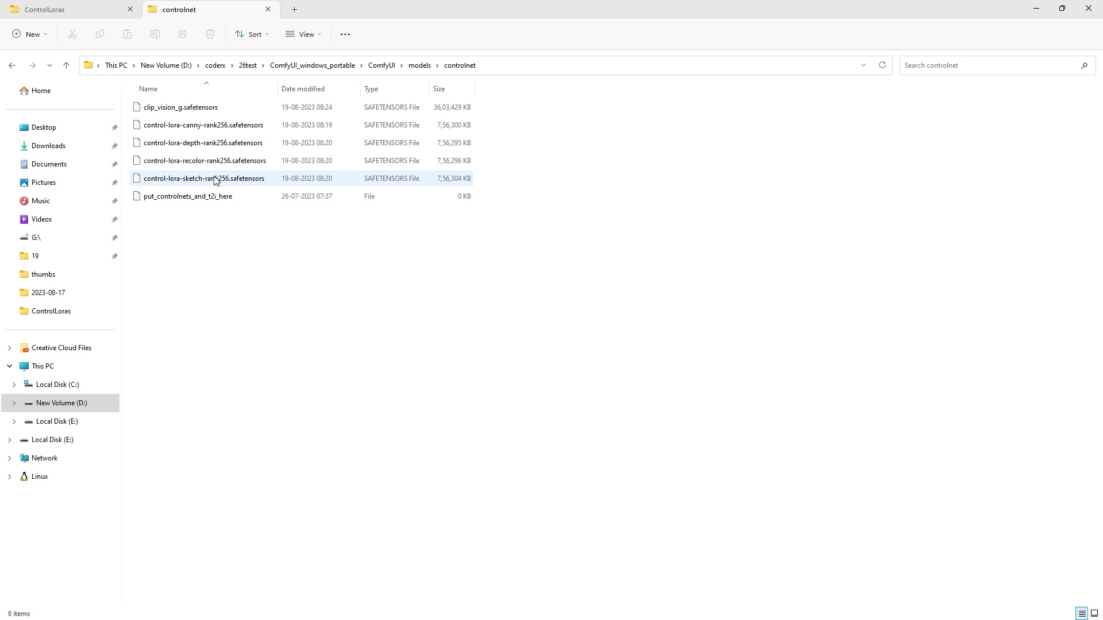
click(193, 108)
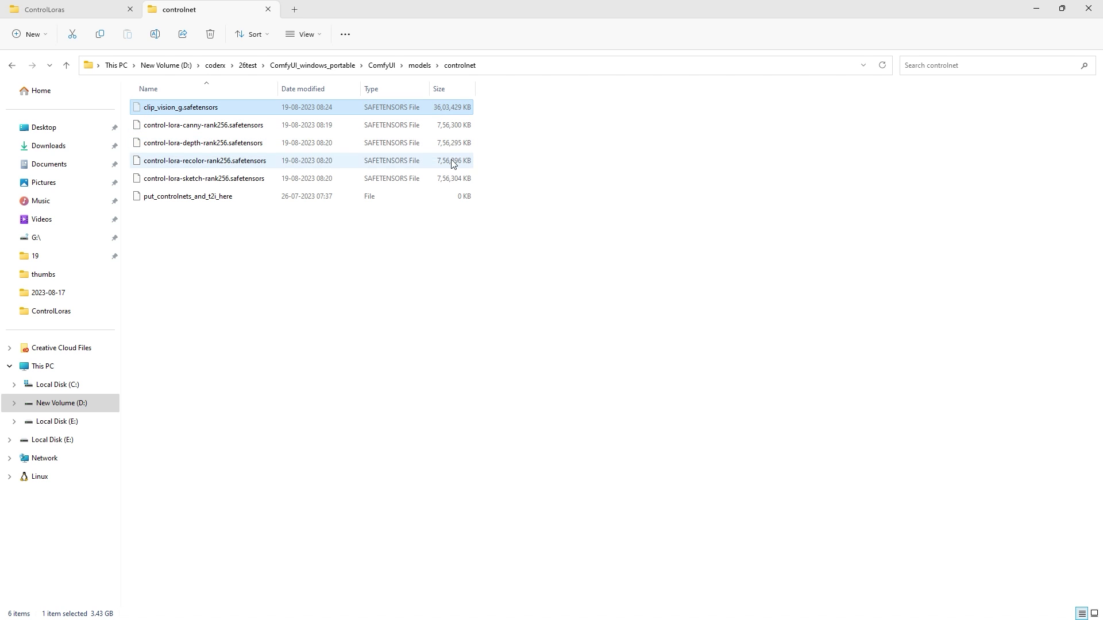
click(419, 65)
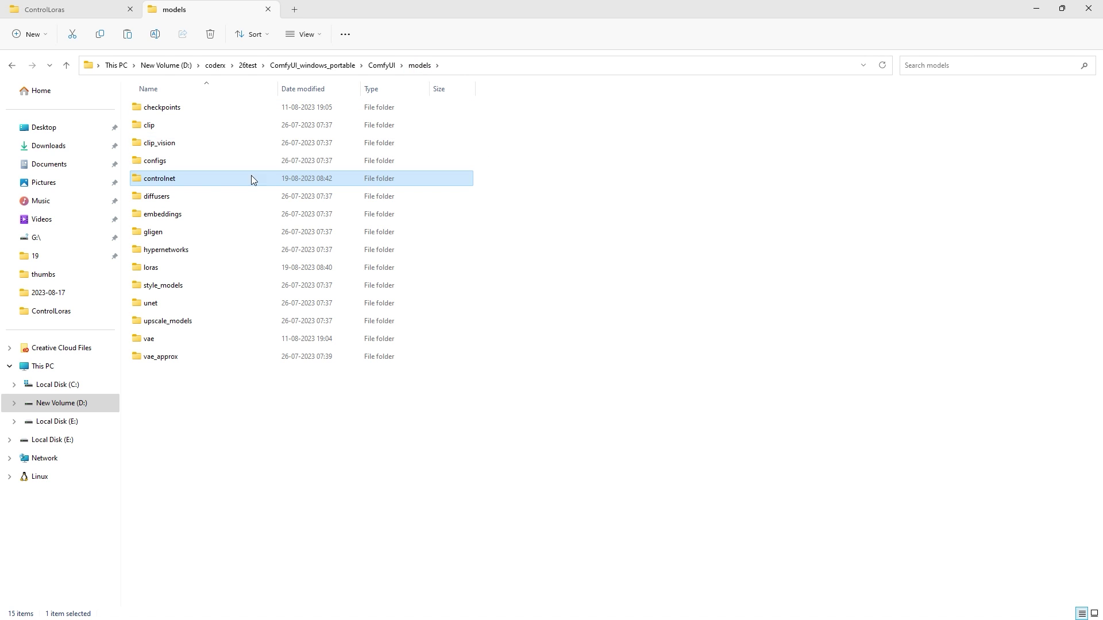
double_click(170, 146)
key(ctrl+v)
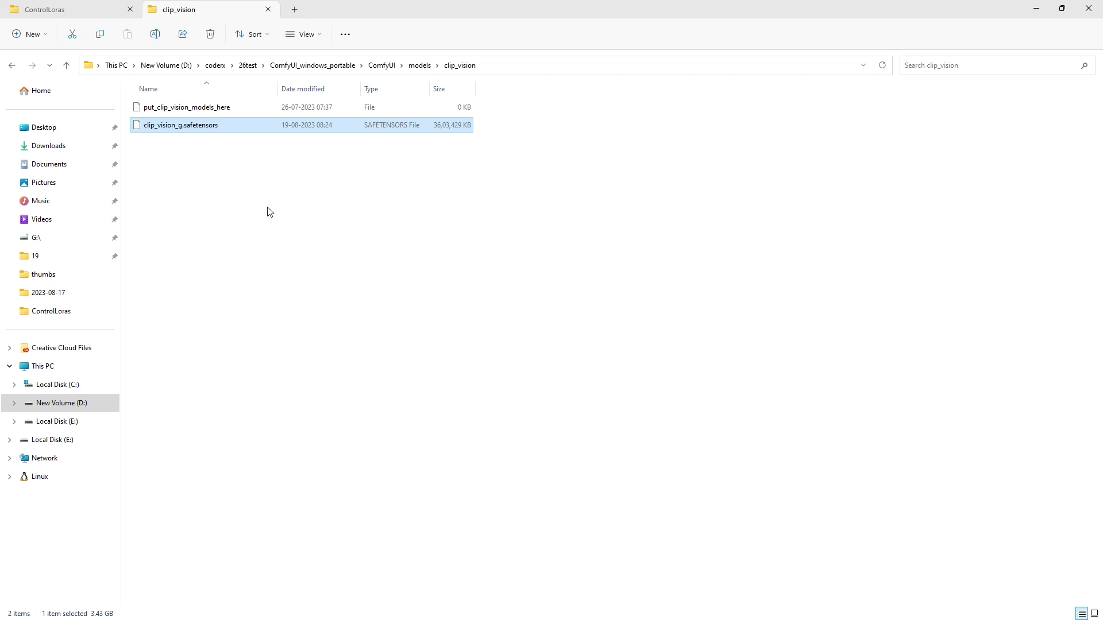
key(alt+Tab)
Refresh models, confirm Load CLIP Vision uses clip_vision_g.safetensors, and run the revision workflow
click(1050, 550)
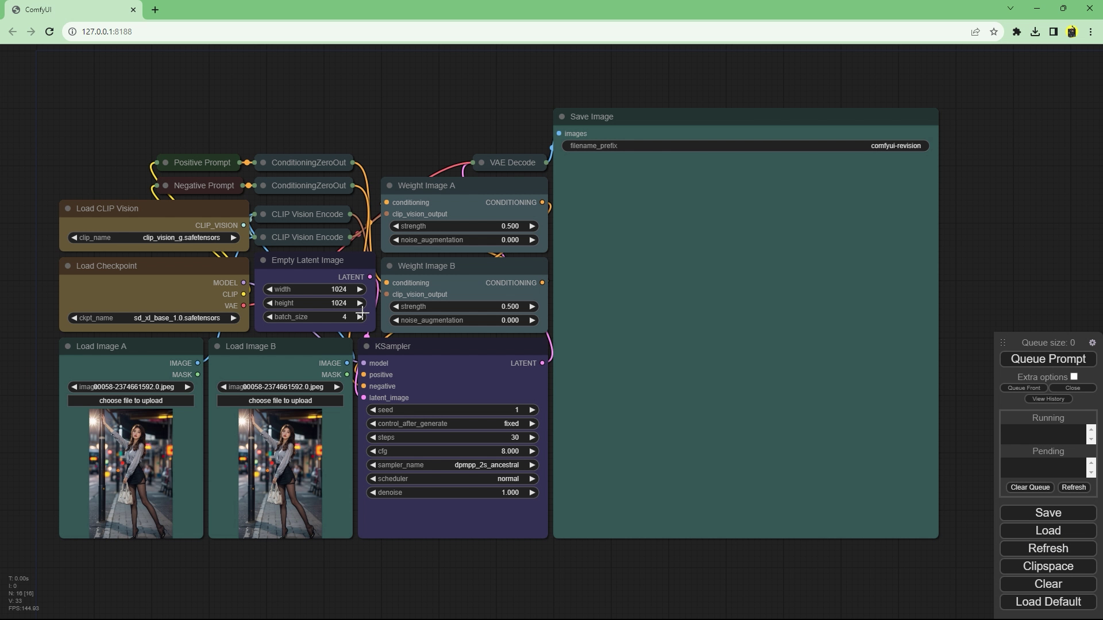
click(202, 249)
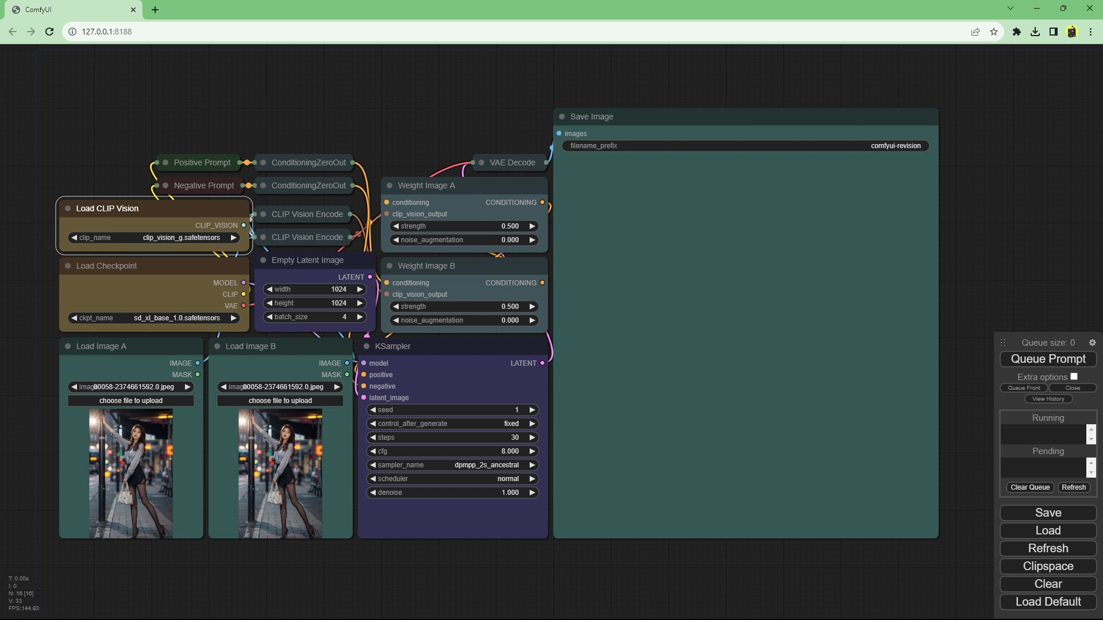
click(1062, 362)
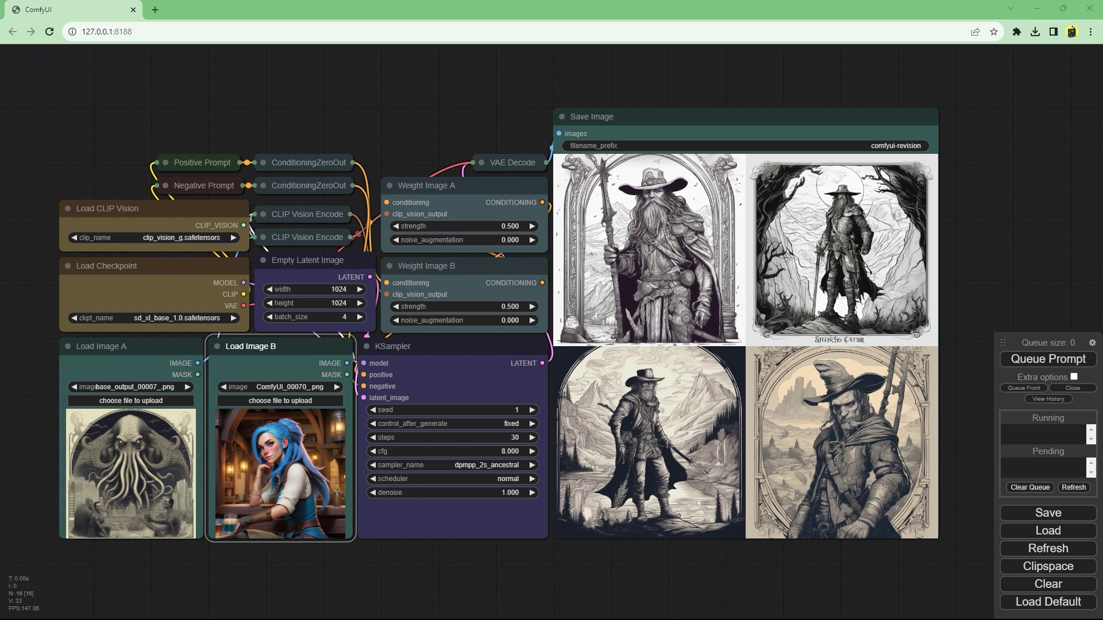
scroll(885, 242, up, 1)
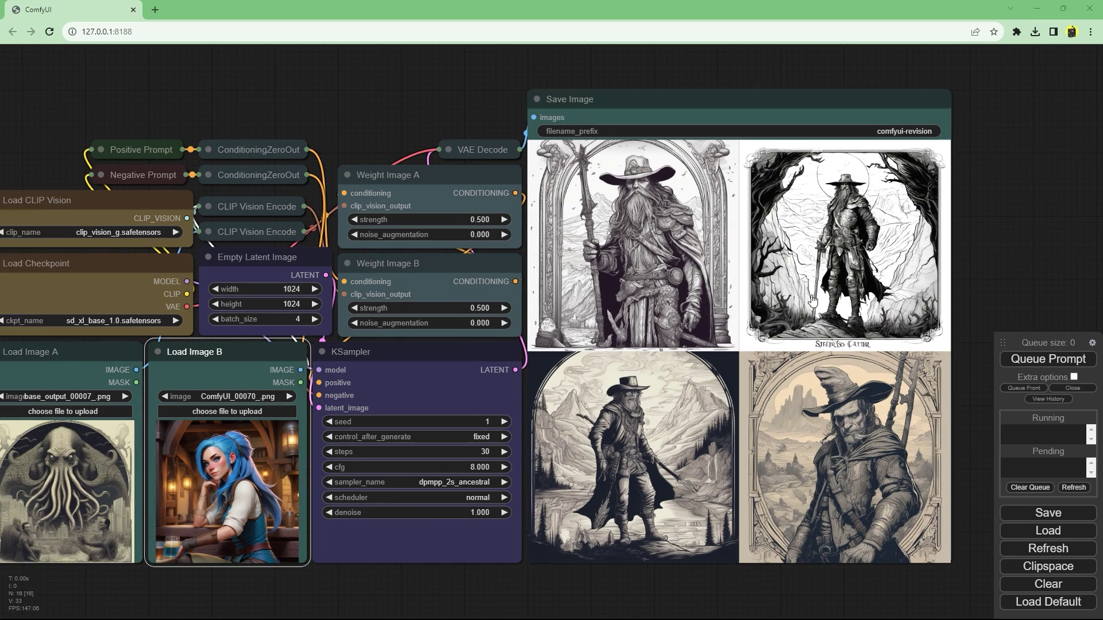
scroll(740, 349, down, 2)
scroll(740, 350, up, 2)
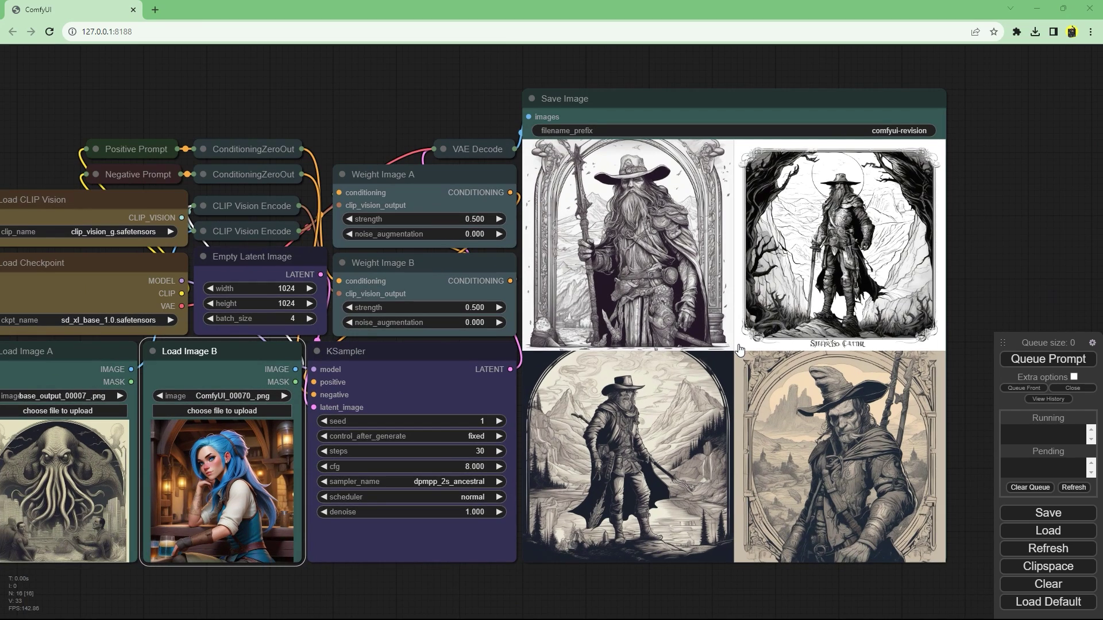
scroll(739, 349, down, 1)
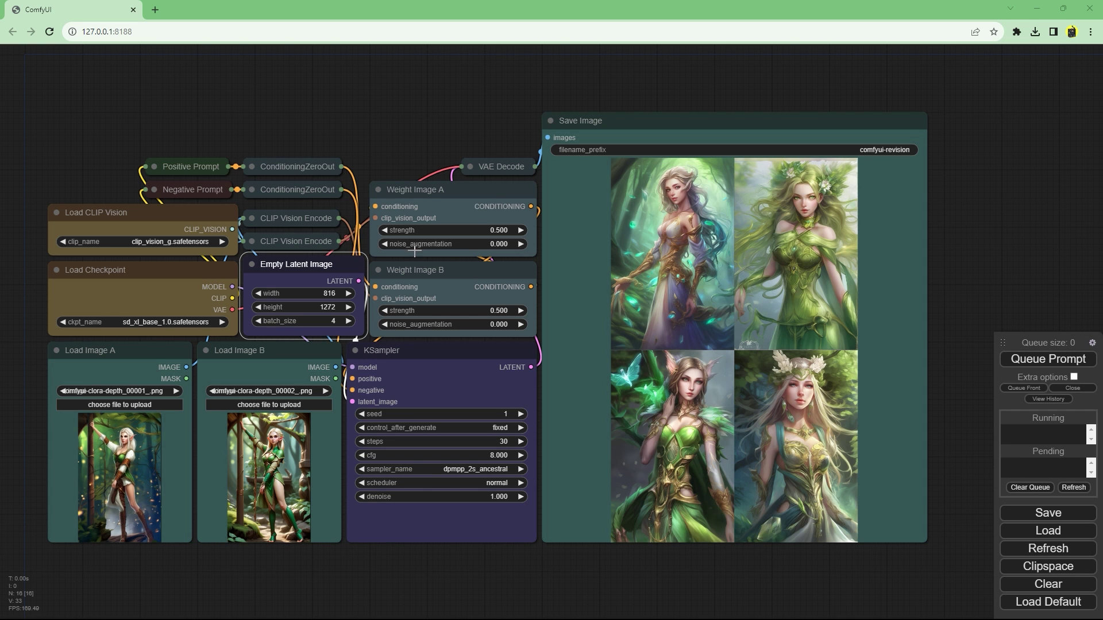
Move the Load Image B and Load Checkpoint nodes to tidy the revision workflow layout
scroll(933, 345, up, 2)
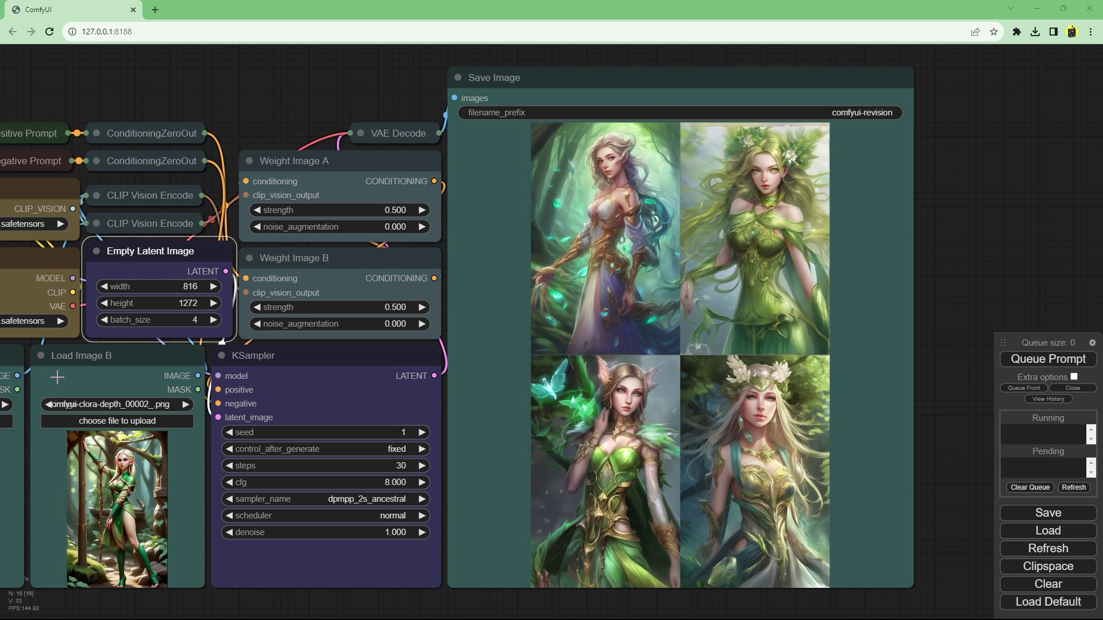
drag(38, 351, 85, 355)
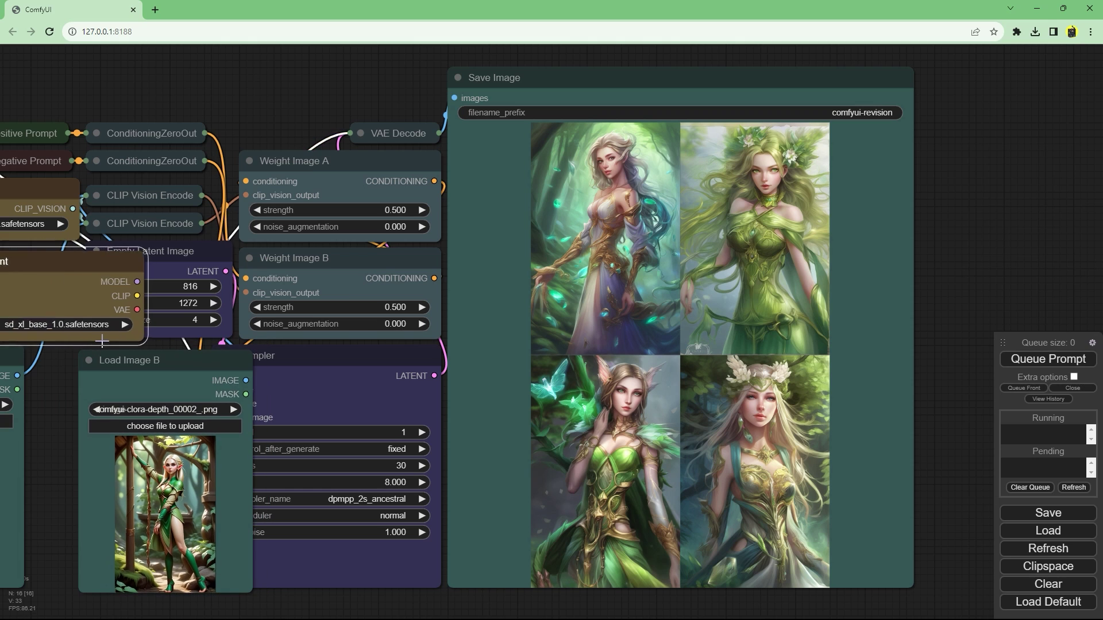
drag(29, 259, 127, 247)
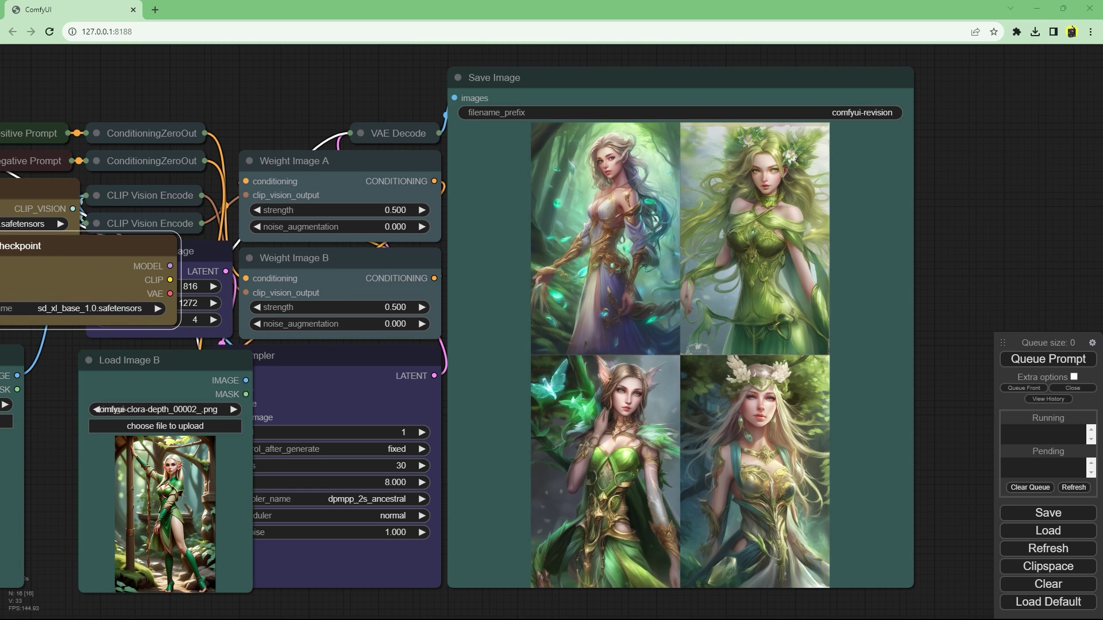